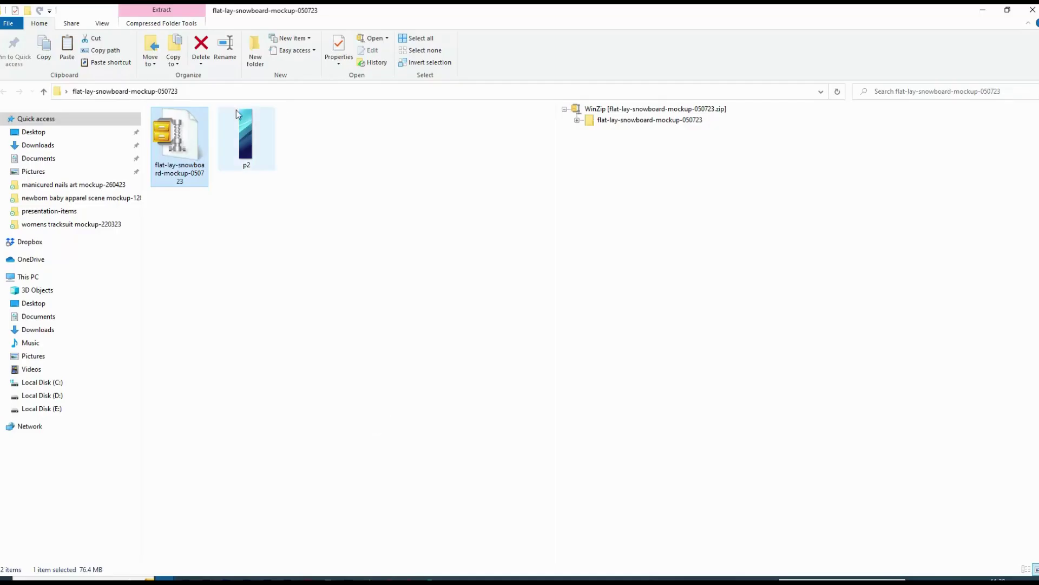
Extract the flat-lay-snowboard-mockup-050723 archive to its own folder and open the innermost extracted folder with large icons
right_click(188, 142)
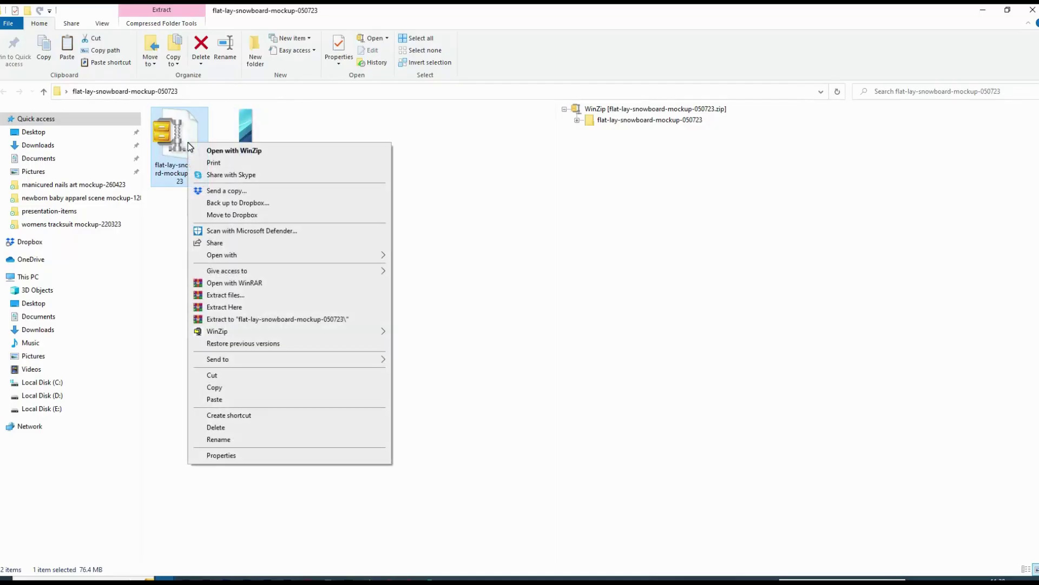
left_click(278, 319)
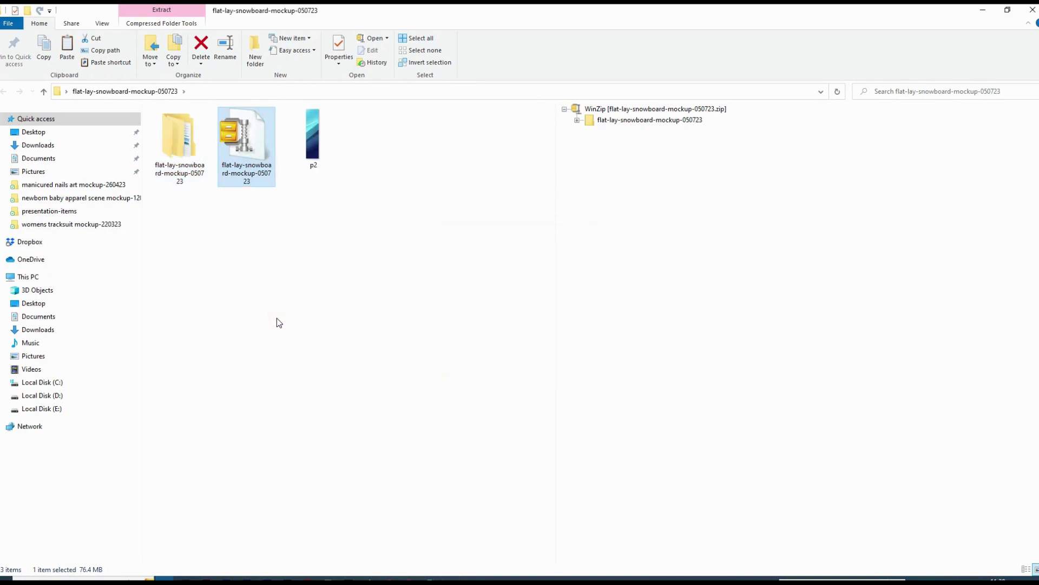
double_click(194, 146)
double_click(207, 129)
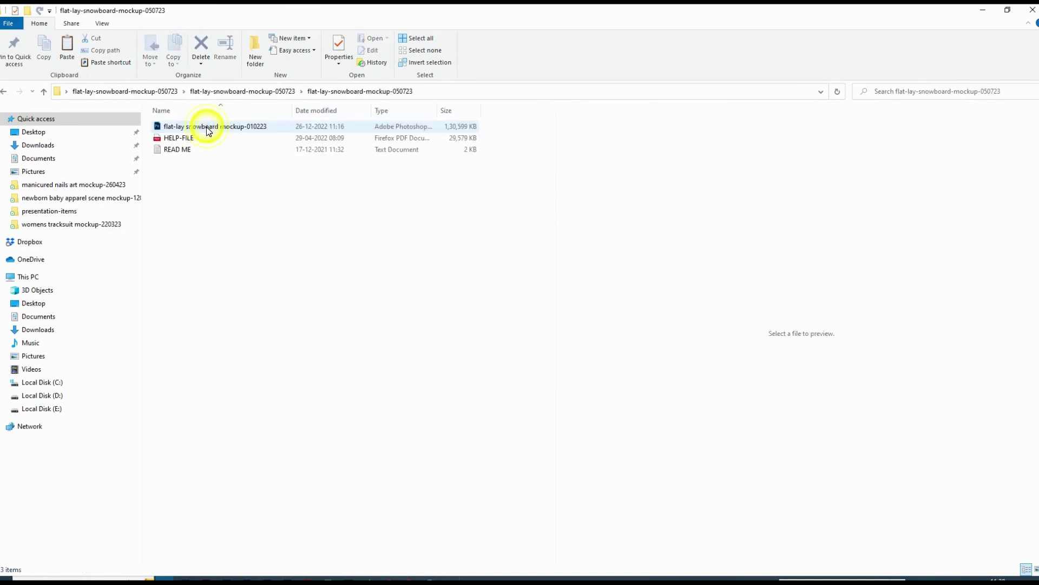
left_click(1035, 570)
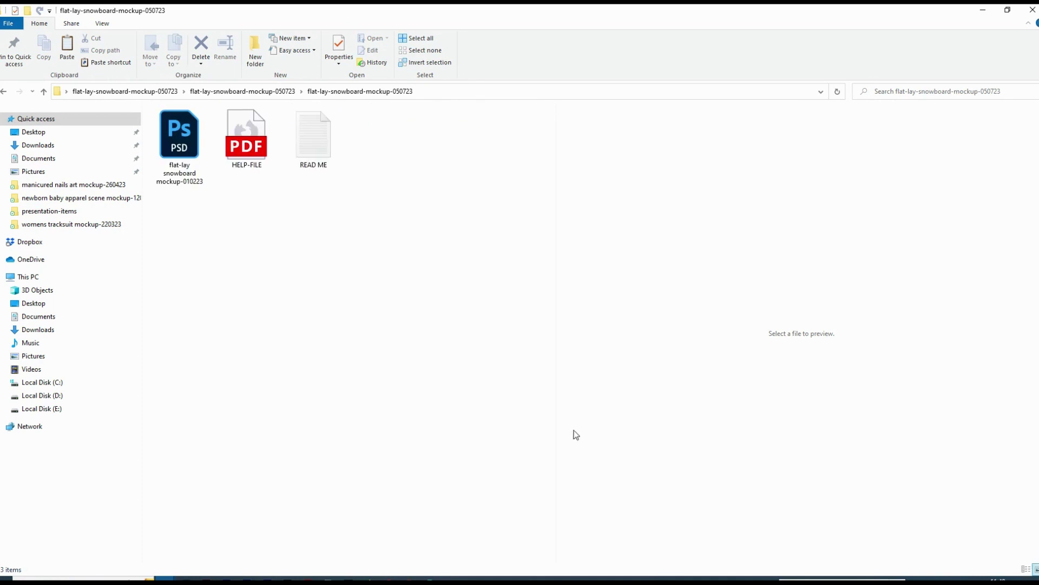
Preview the READ ME text and read through the HELP-FILE guide on the visual system and smart object usage
left_click(313, 142)
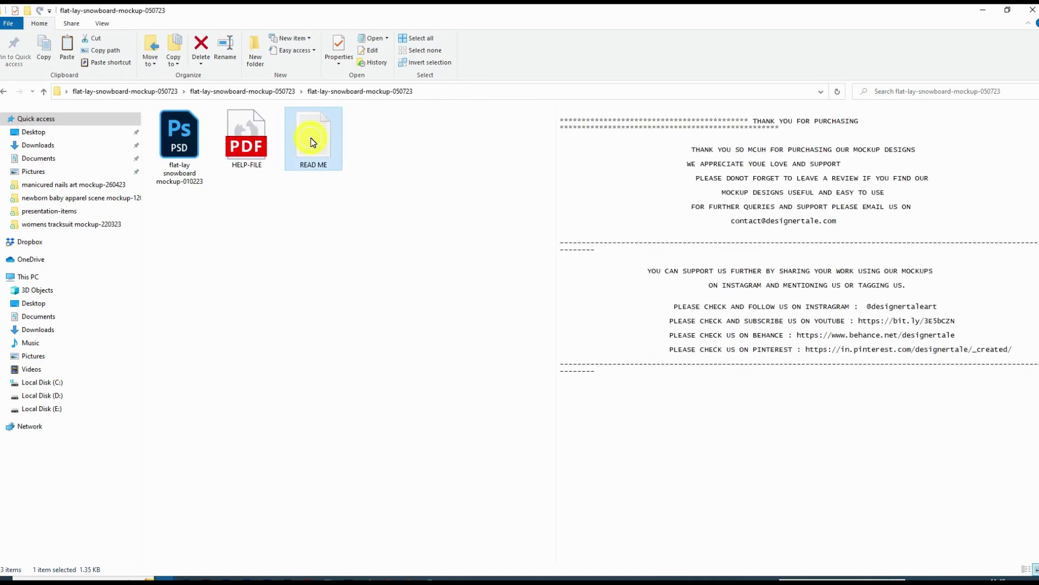
left_click(251, 141)
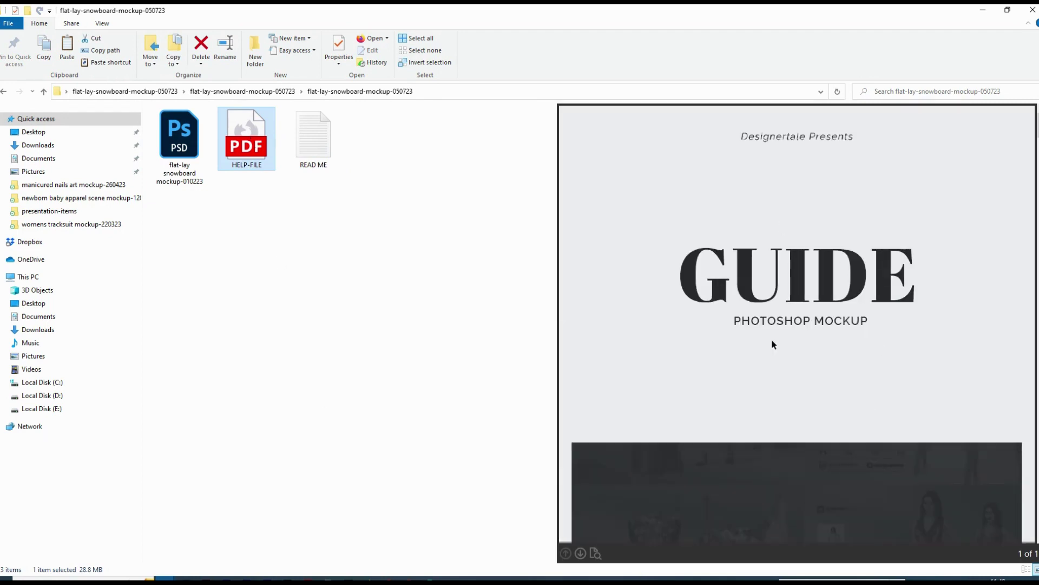
scroll(793, 343, "down", 10)
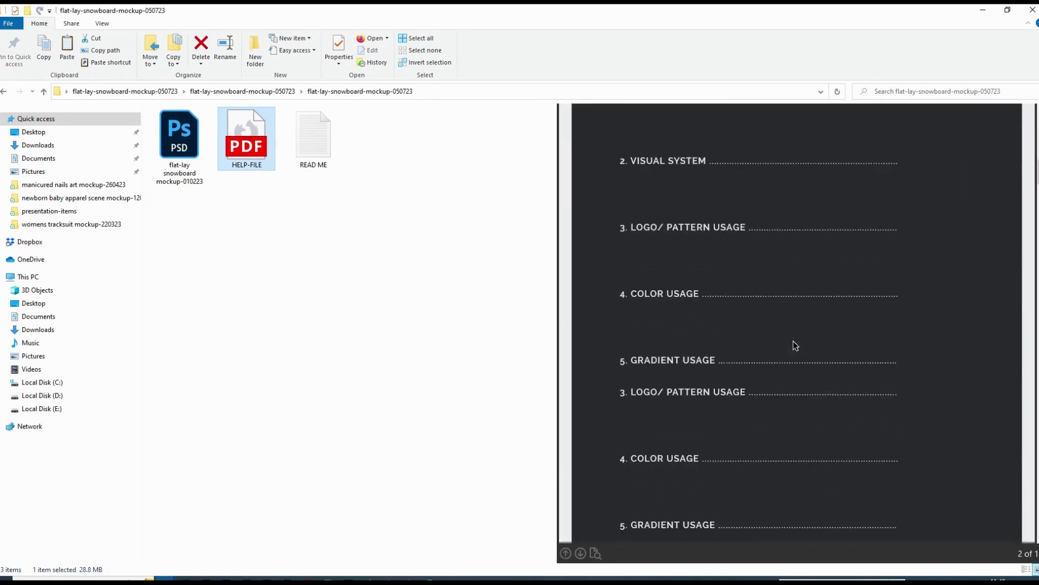
scroll(794, 342, "down", 5)
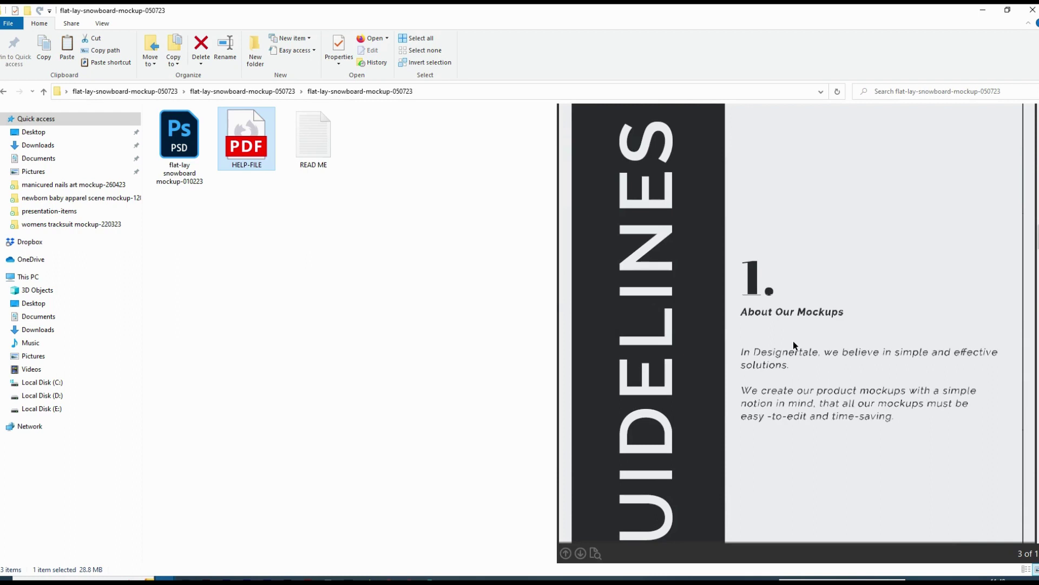
scroll(793, 340, "down", 5)
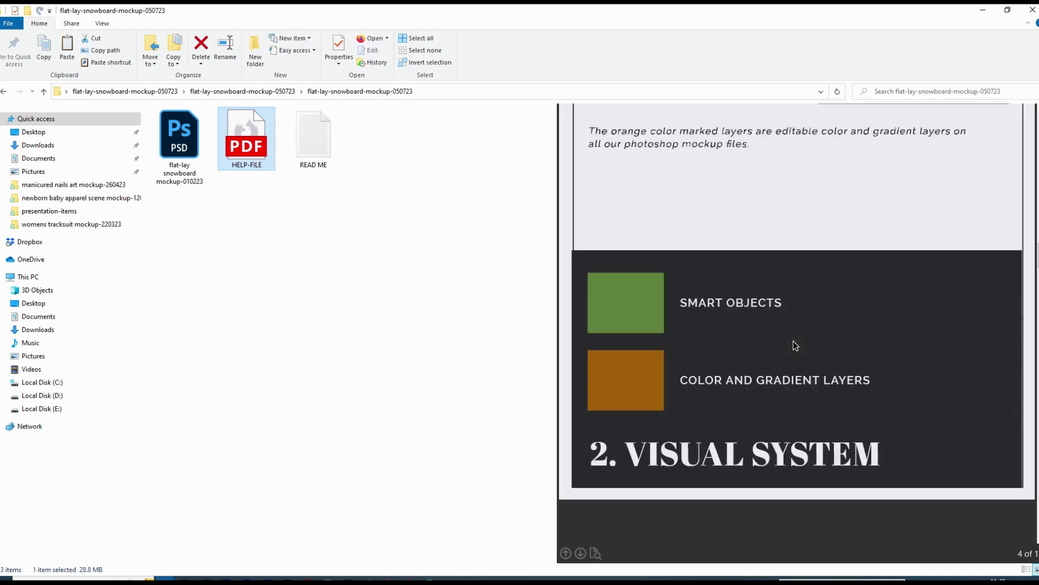
scroll(793, 339, "down", 5)
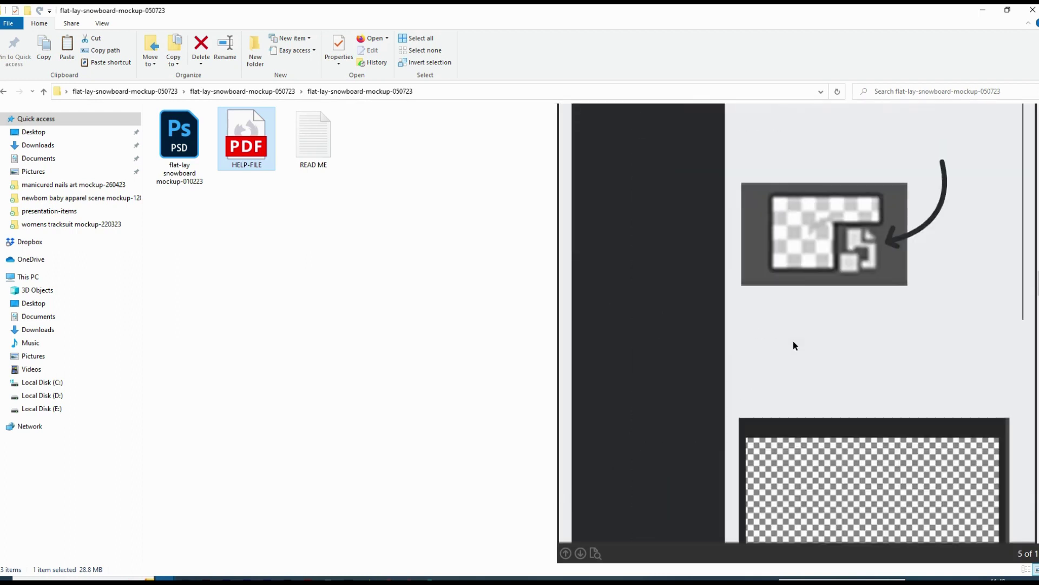
scroll(793, 340, "down", 5)
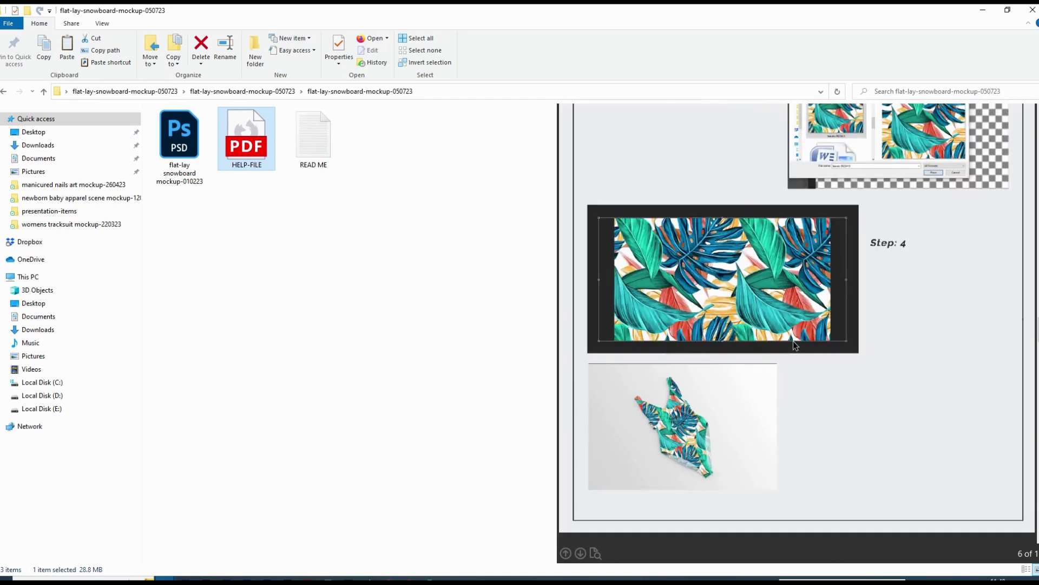
scroll(794, 340, "down", 3)
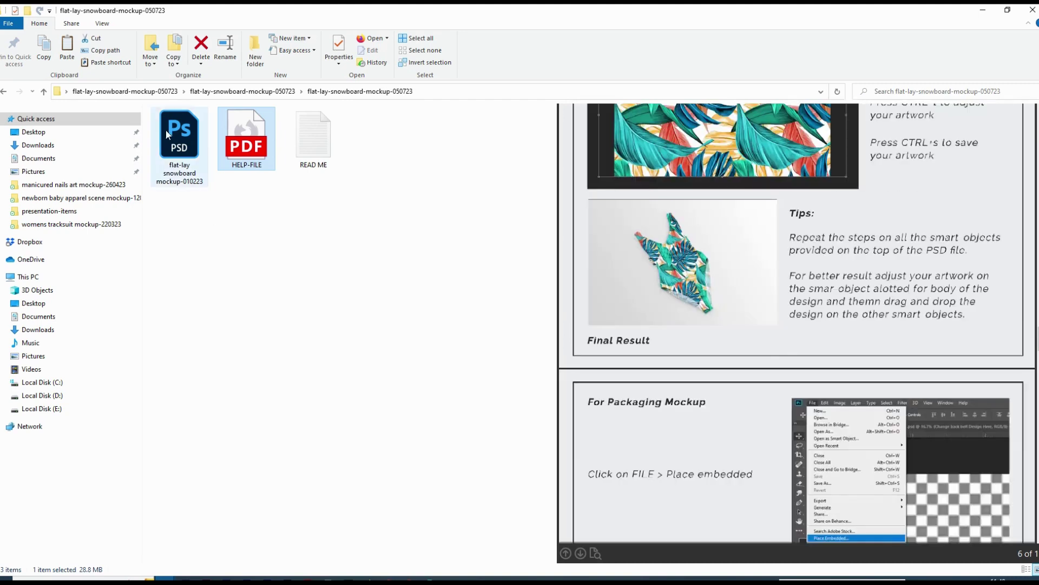
Open the flat-lay snowboard mockup-010223 PSD file in Photoshop
left_click(167, 133)
right_click(165, 129)
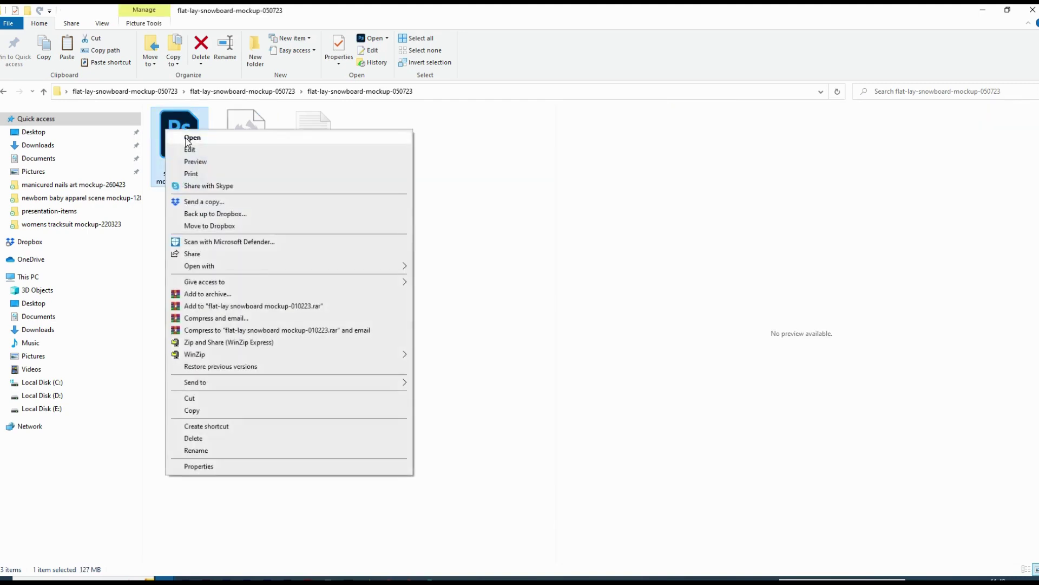
left_click(186, 139)
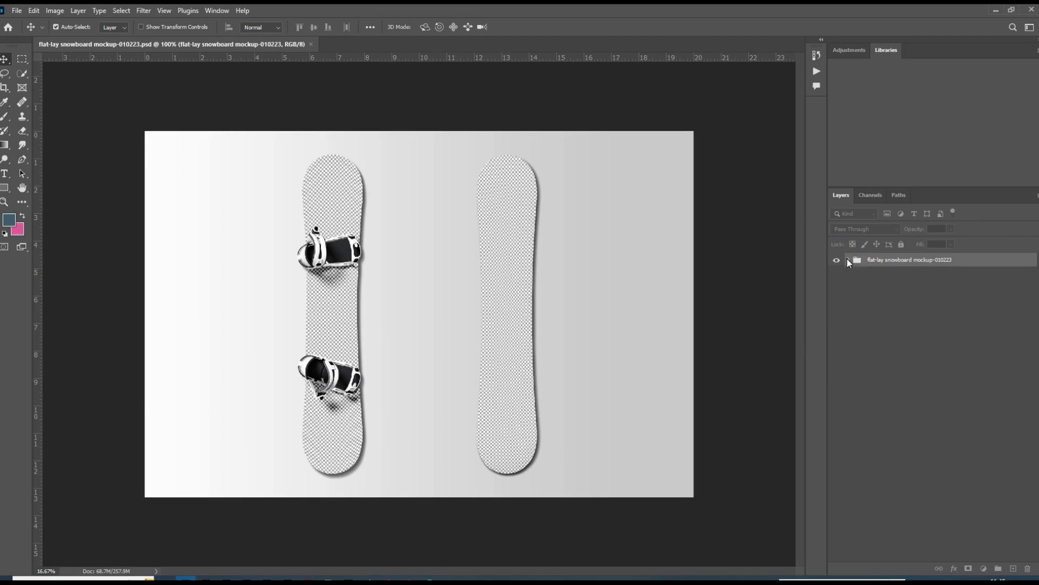
Expand the main mockup group and its Change design here and flat-lay snowboard mockup subgroups
left_click(854, 284)
left_click(848, 260)
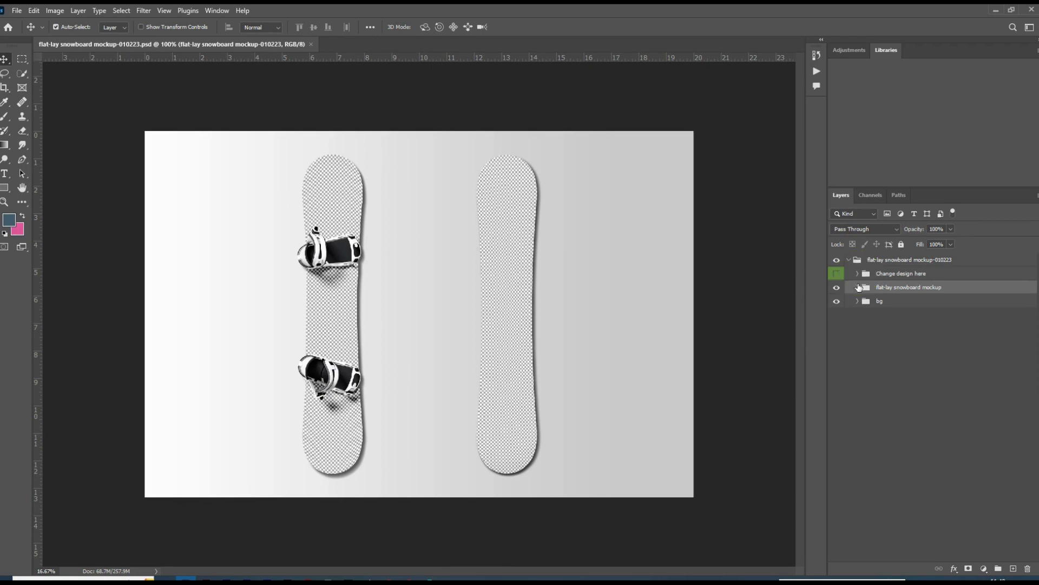
double_click(857, 288)
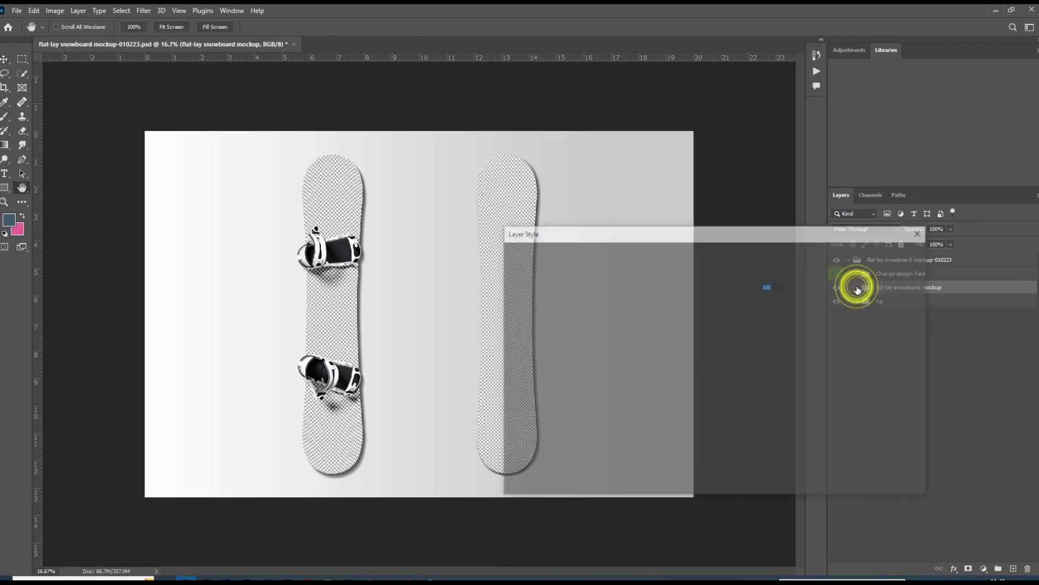
left_click(922, 232)
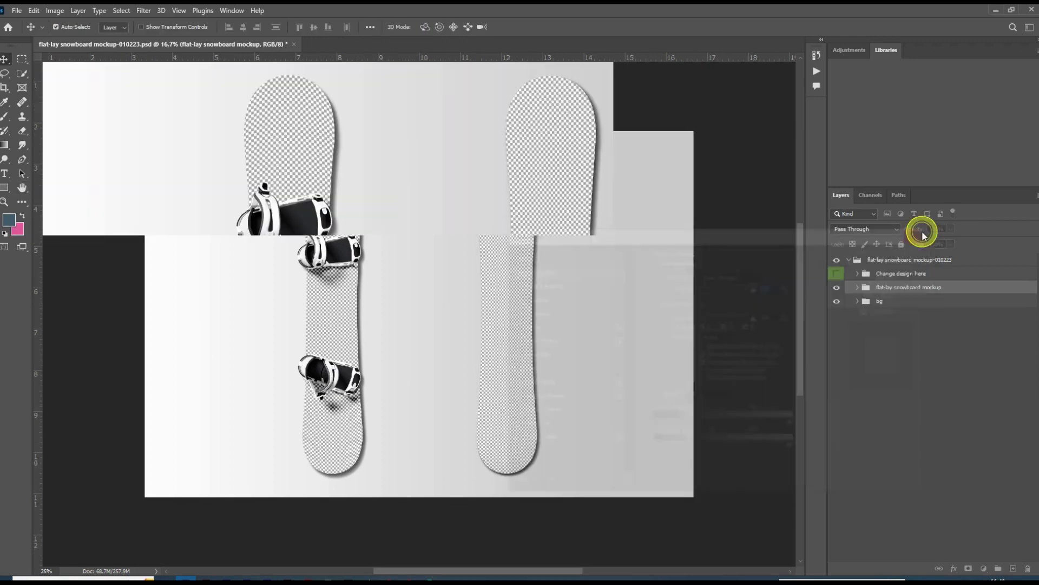
left_click(858, 287)
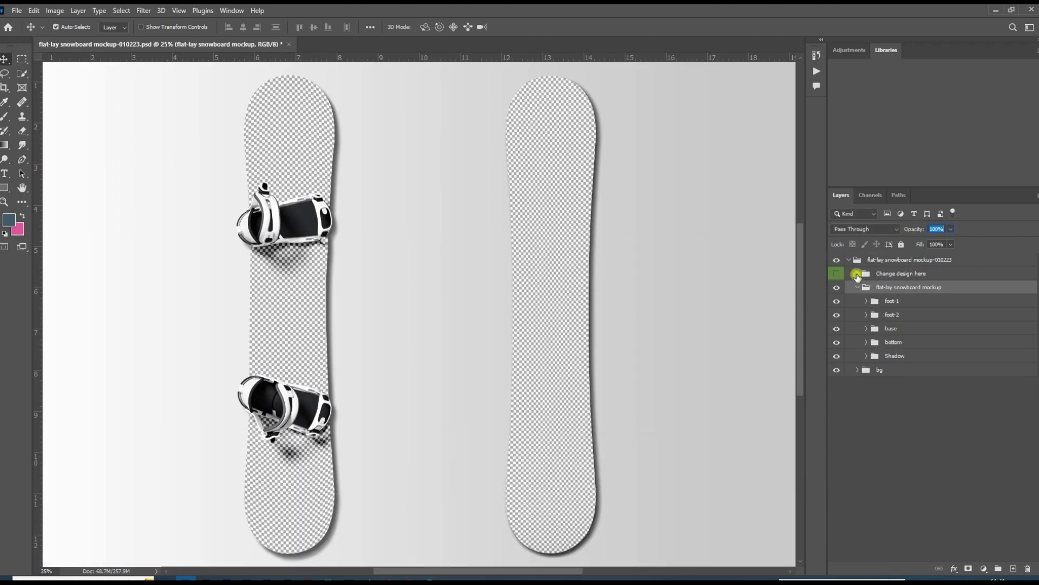
left_click(857, 275)
left_click(884, 450)
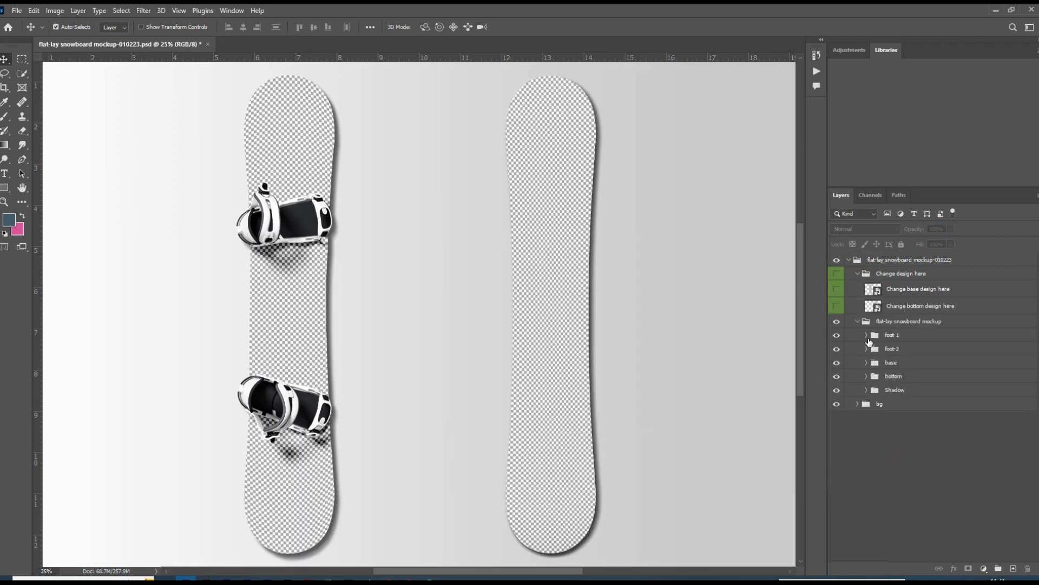
Expand the foot-1 and foot-2 groups together with the white-parts group inside each
left_click(867, 336)
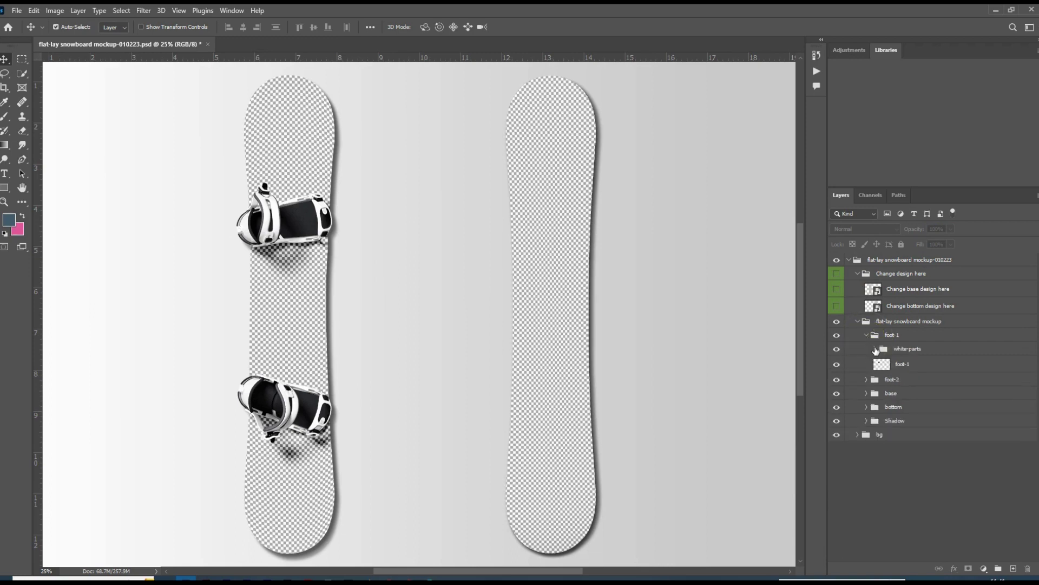
left_click(876, 349)
left_click(866, 427)
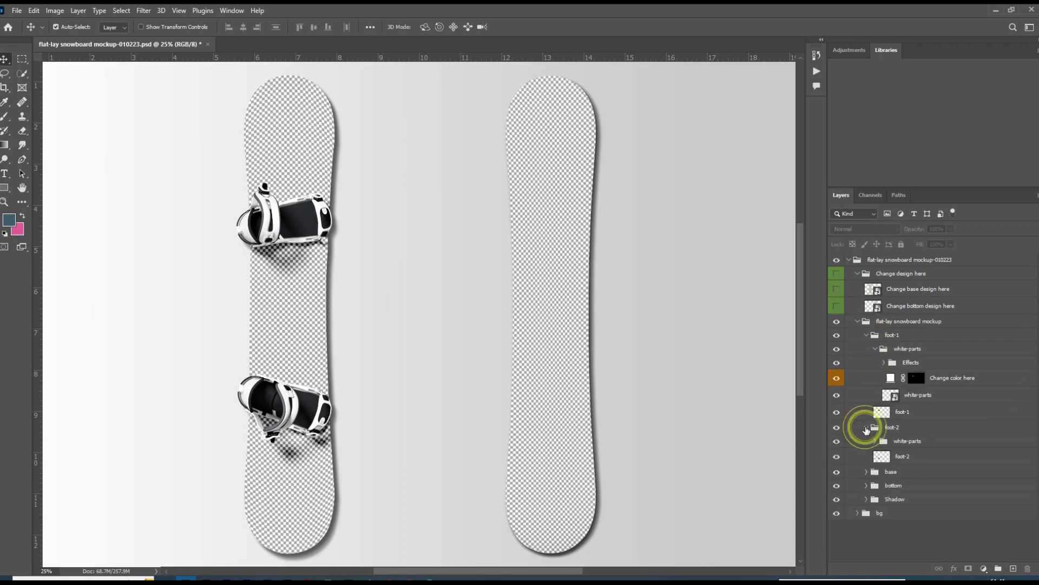
left_click(876, 441)
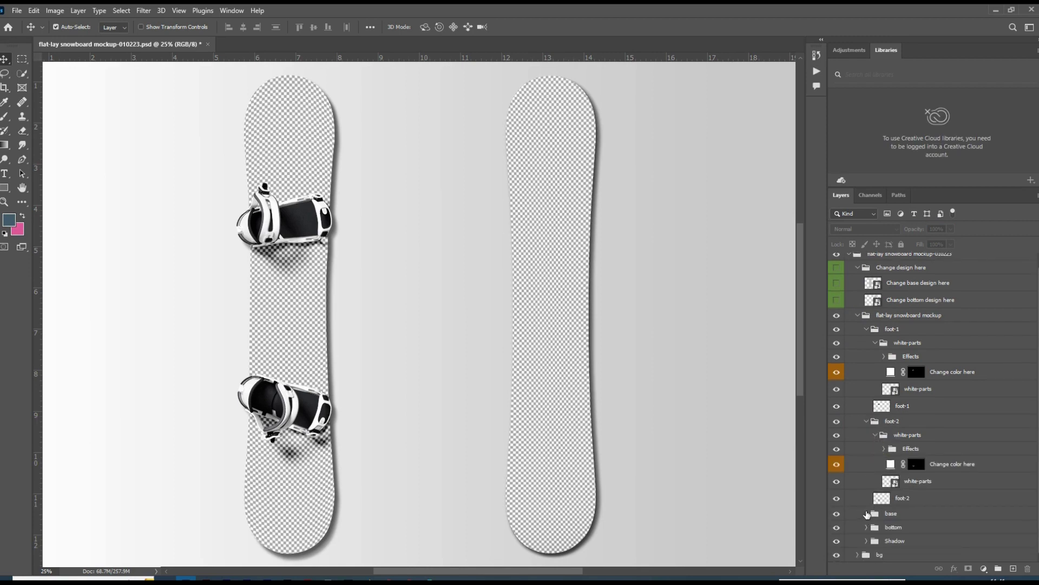
Expand the base, bottom and Shadow groups and enlarge the layer list to review their contents
left_click(866, 513)
scroll(961, 435, "down", 2)
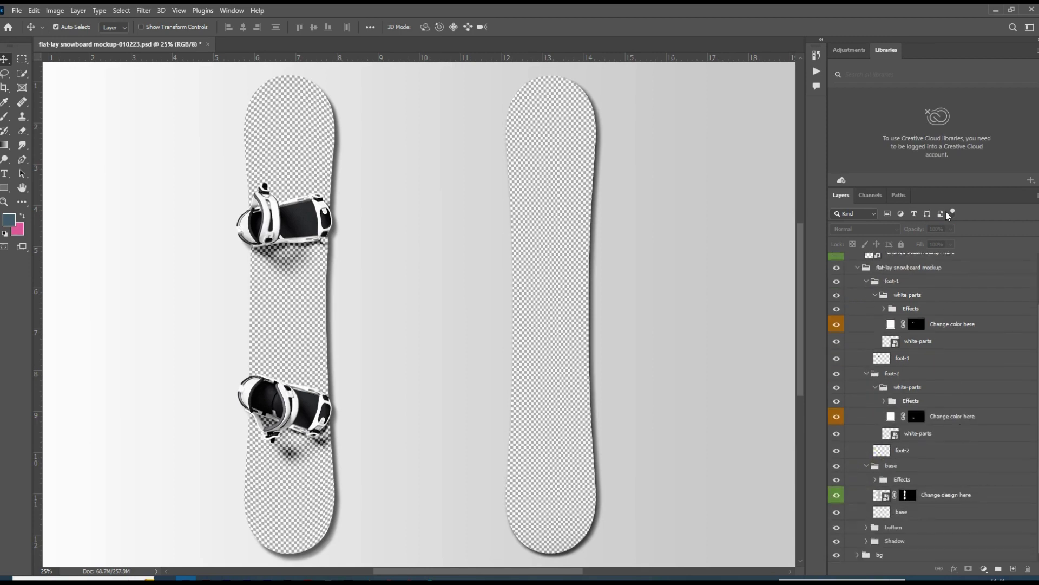
left_click_drag(948, 188, 947, 152)
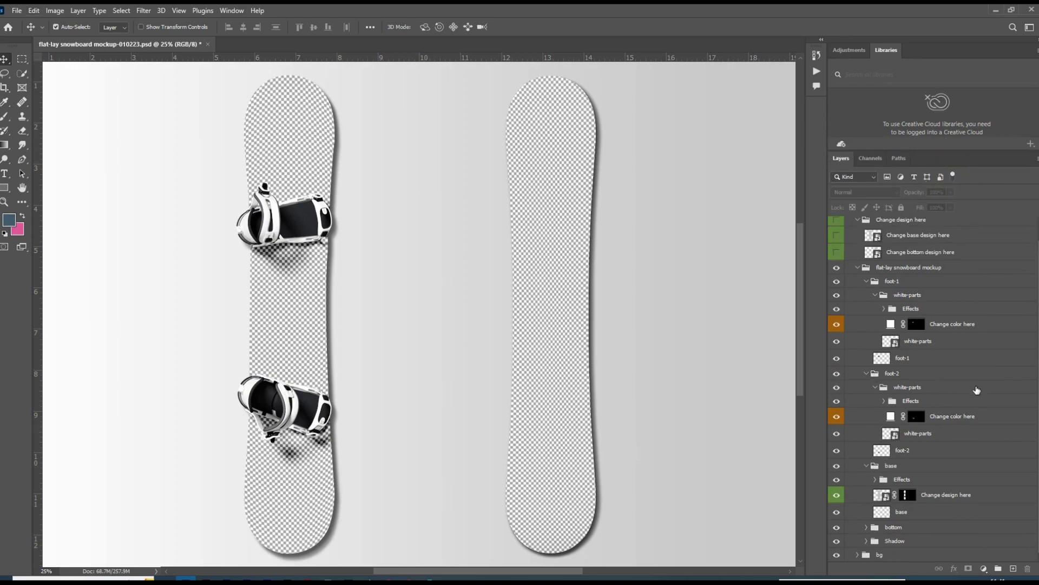
left_click(866, 527)
scroll(910, 519, "down", 2)
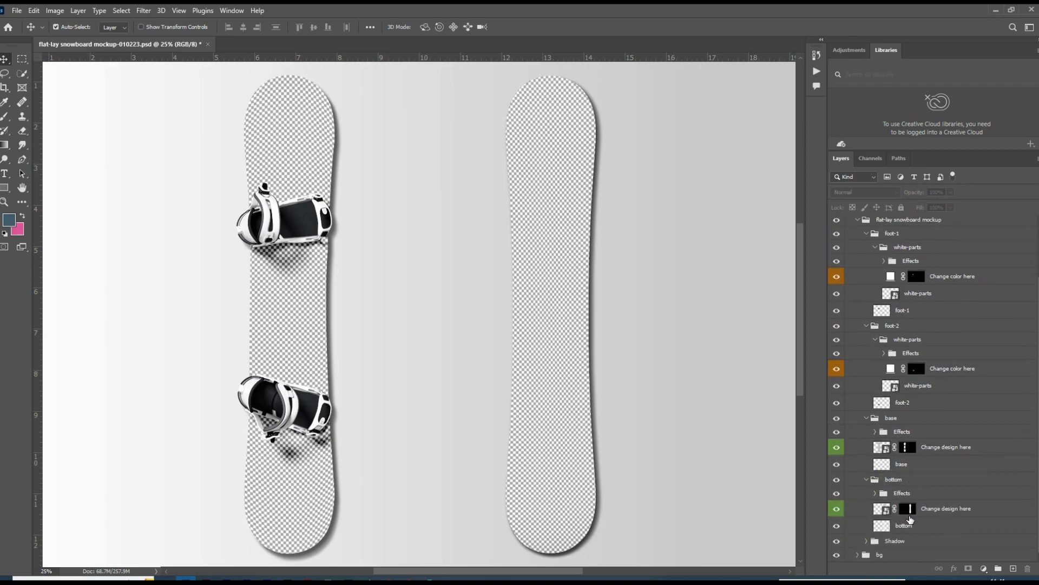
left_click(866, 541)
scroll(984, 523, "down", 2)
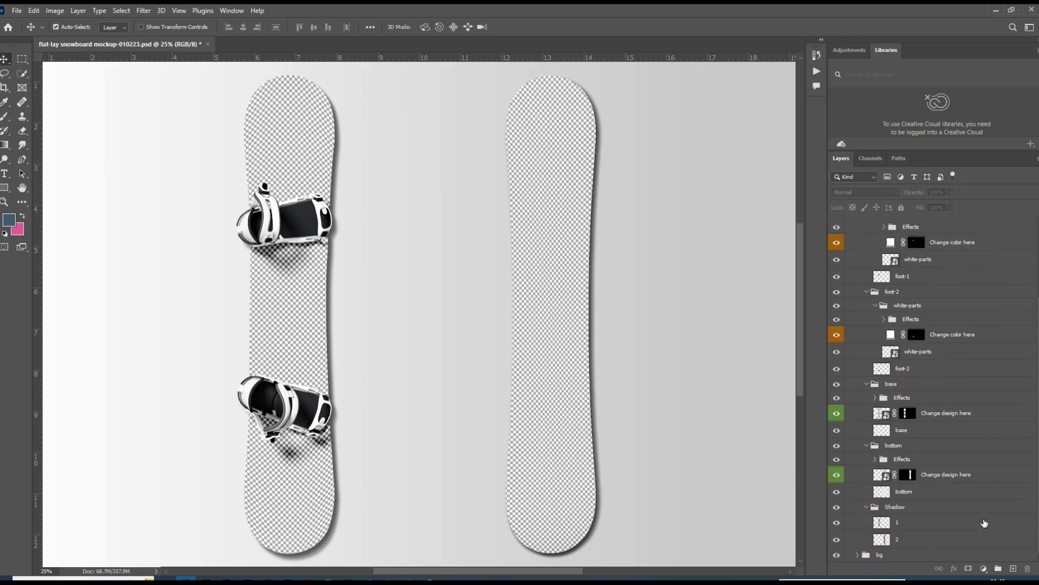
scroll(985, 523, "up", 5)
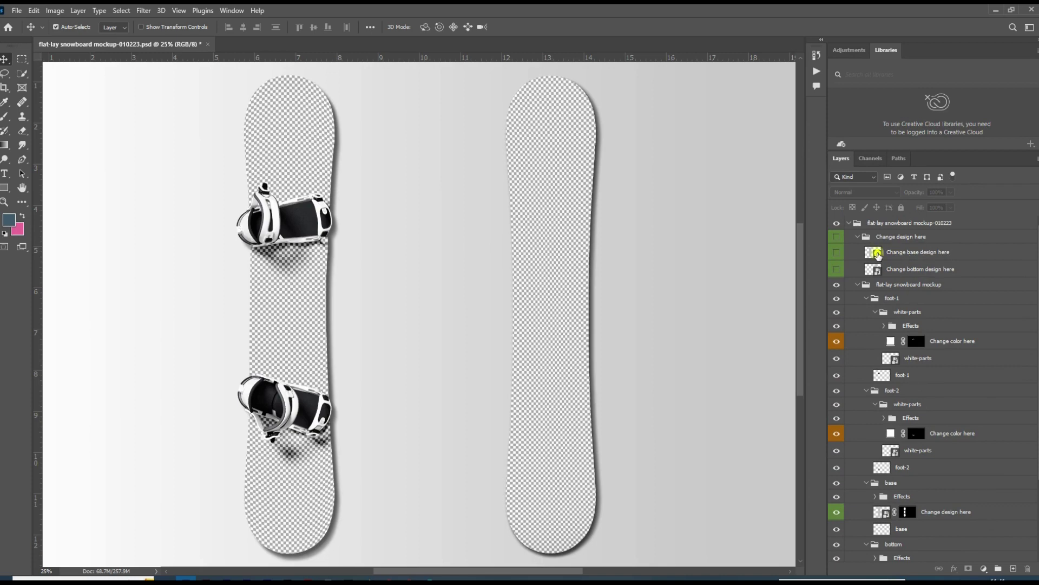
Open the Change base design here smart object and place the p2 image in it as an embedded file
double_click(878, 255)
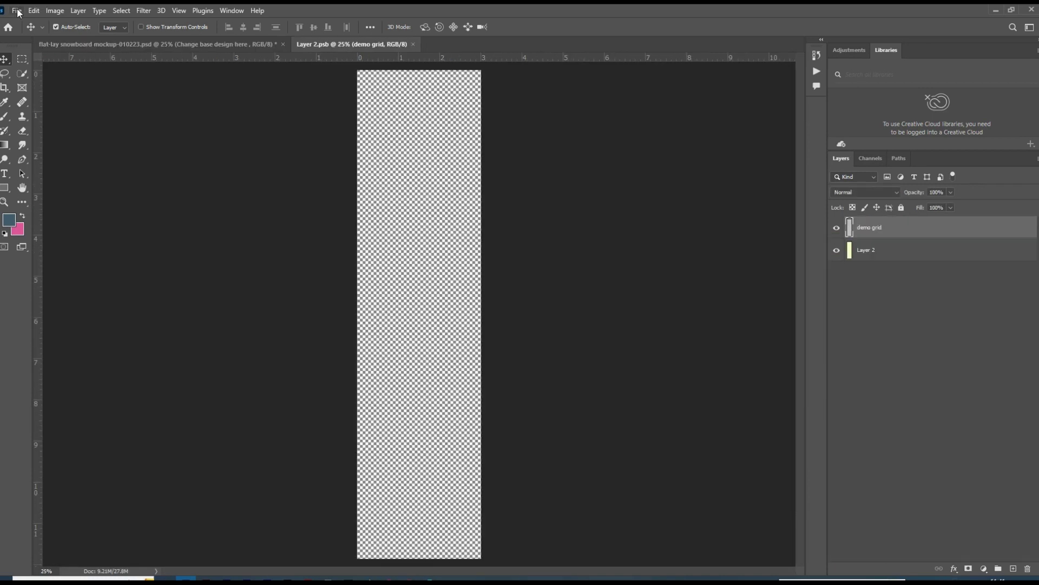
left_click(17, 10)
left_click(66, 218)
left_click(122, 37)
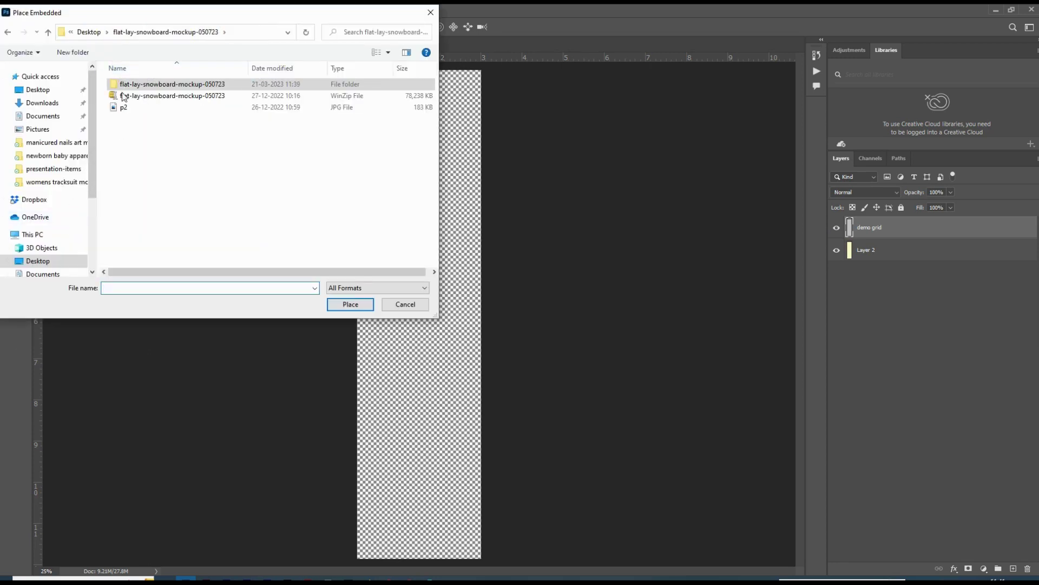
left_click(122, 107)
left_click(345, 306)
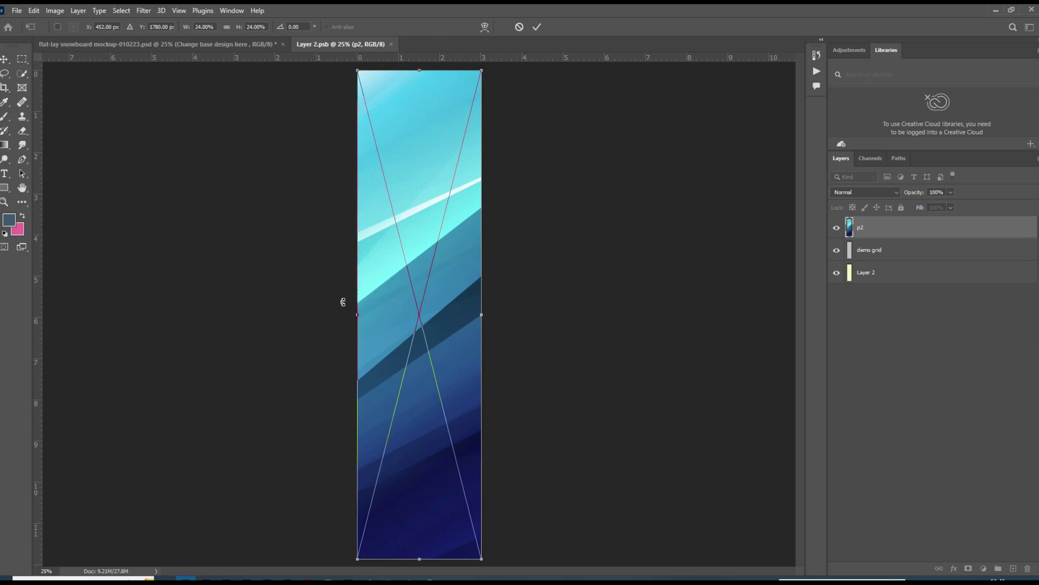
key("Return")
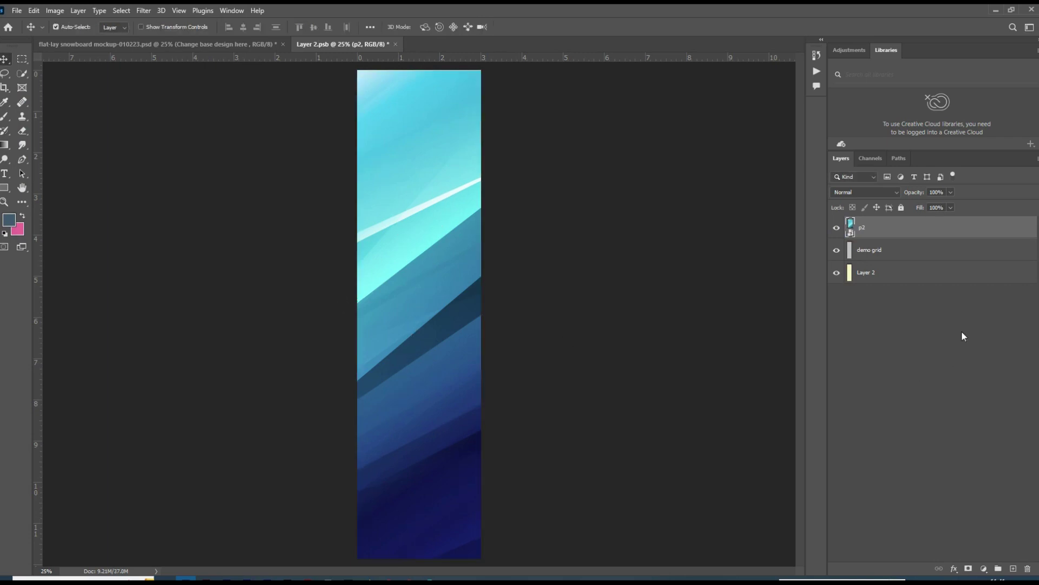
Rasterize the p2 layer and save the base design smart object, returning to the snowboard mockup document
right_click(929, 223)
left_click(822, 304)
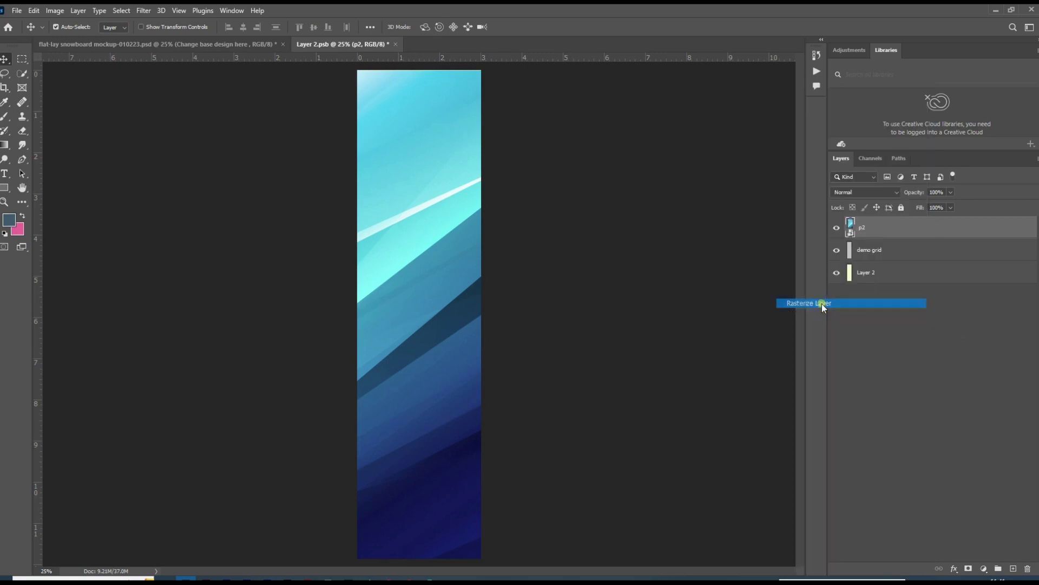
left_click(20, 10)
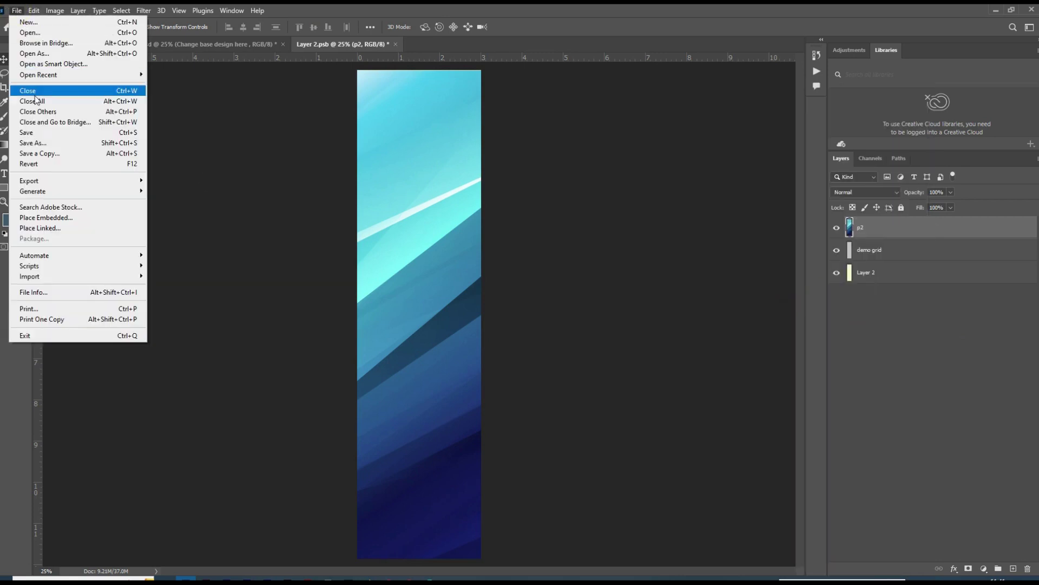
left_click(42, 133)
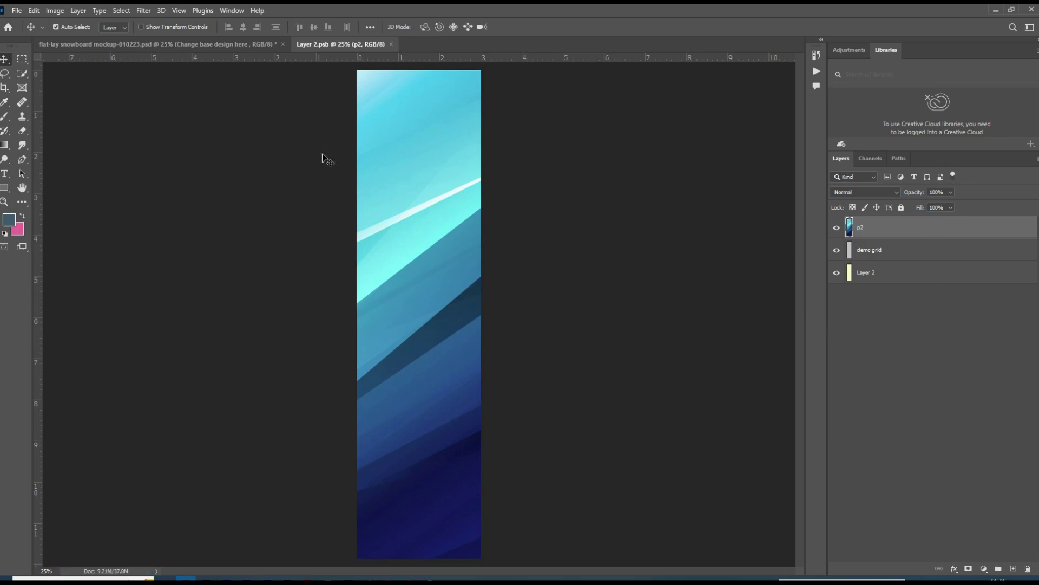
left_click(241, 45)
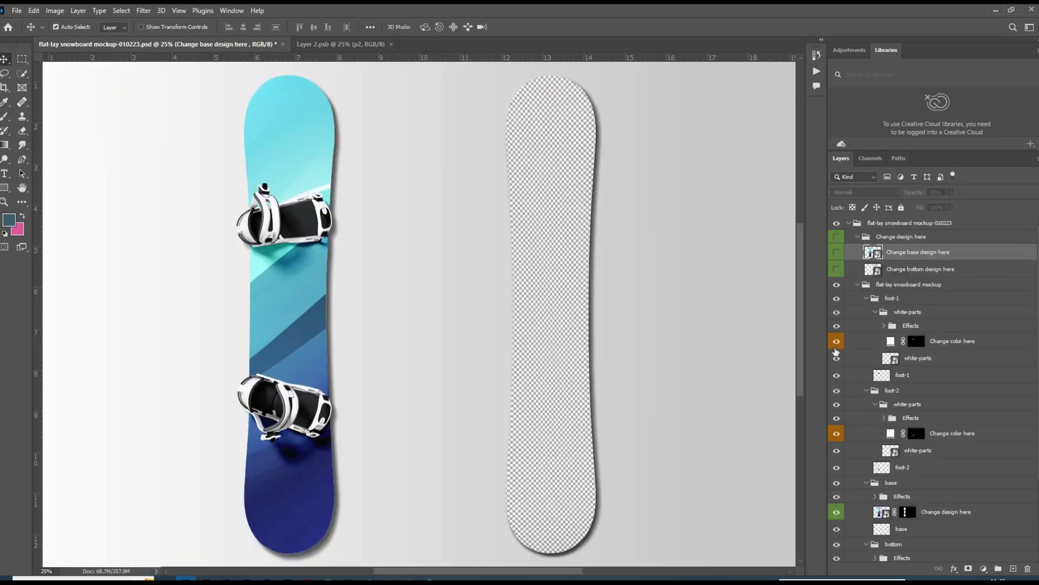
Open the Change bottom design here smart object and place the p2 image in it as an embedded file
double_click(877, 271)
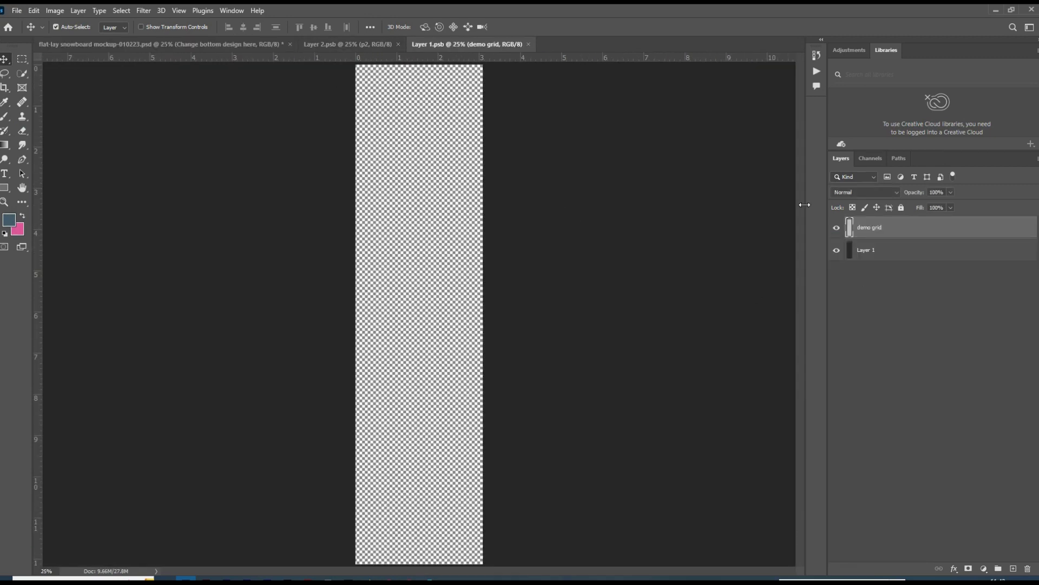
left_click(15, 11)
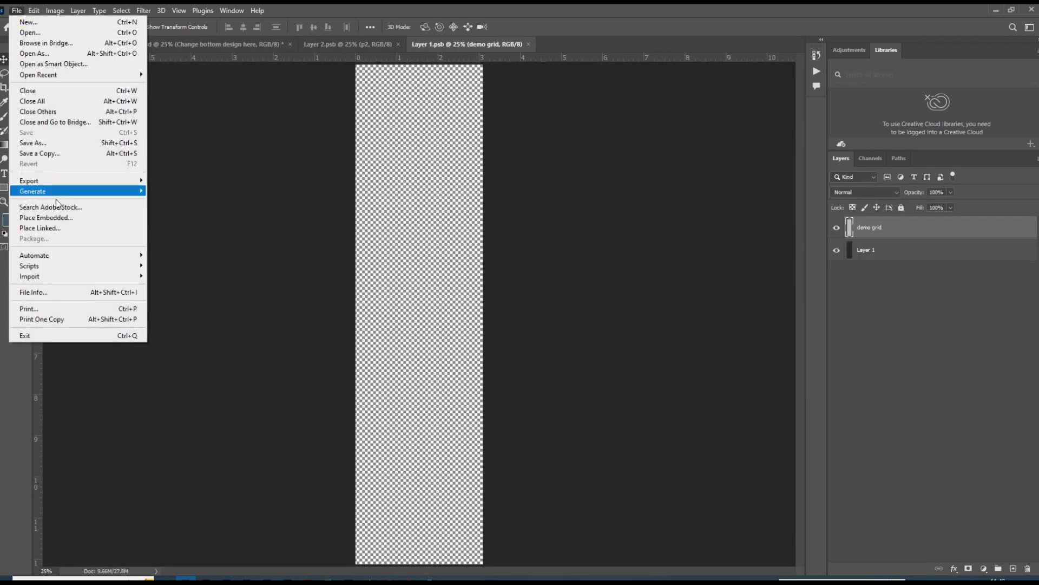
left_click(59, 218)
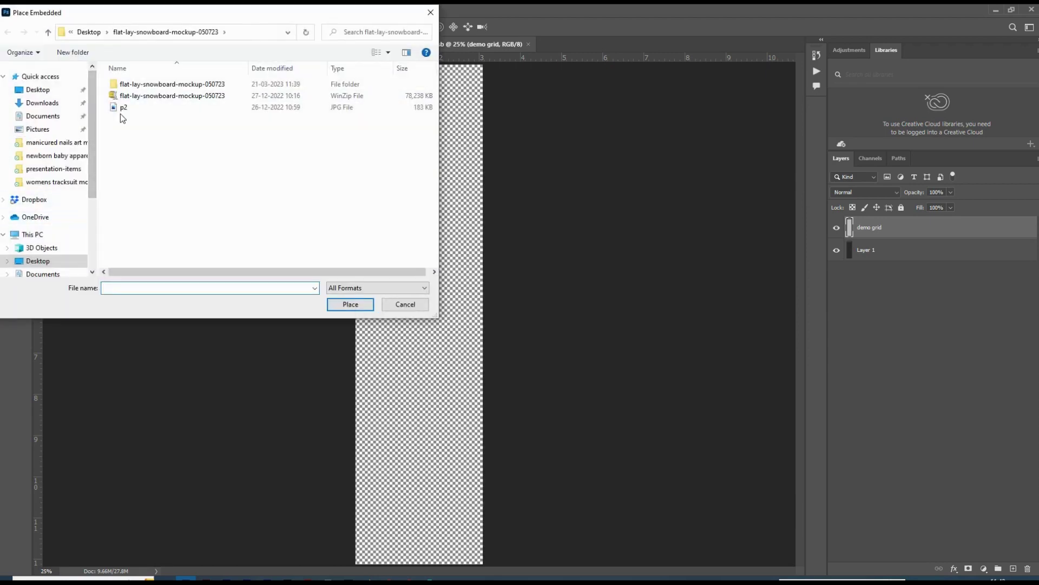
double_click(117, 110)
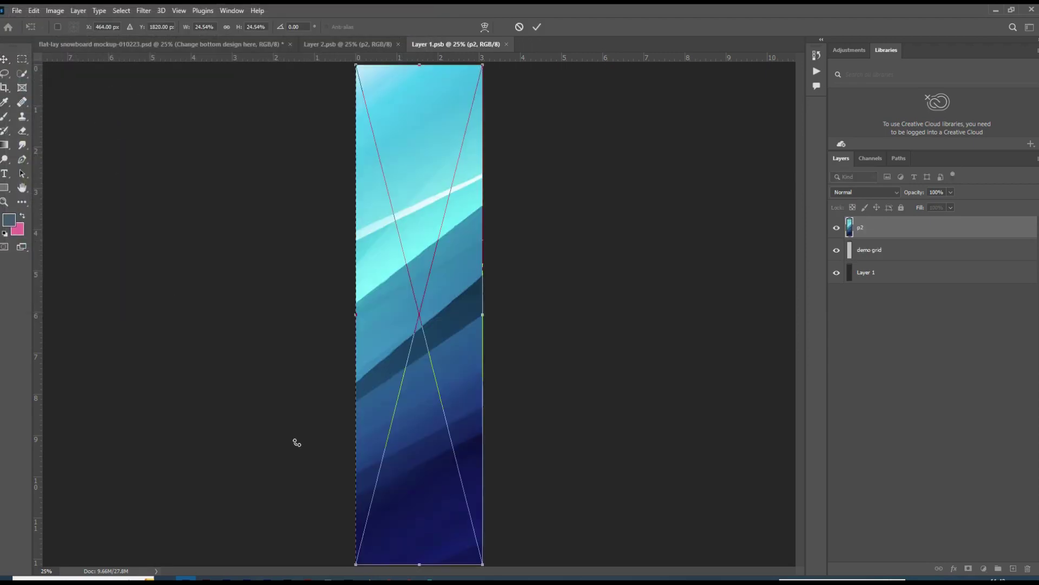
key("Return")
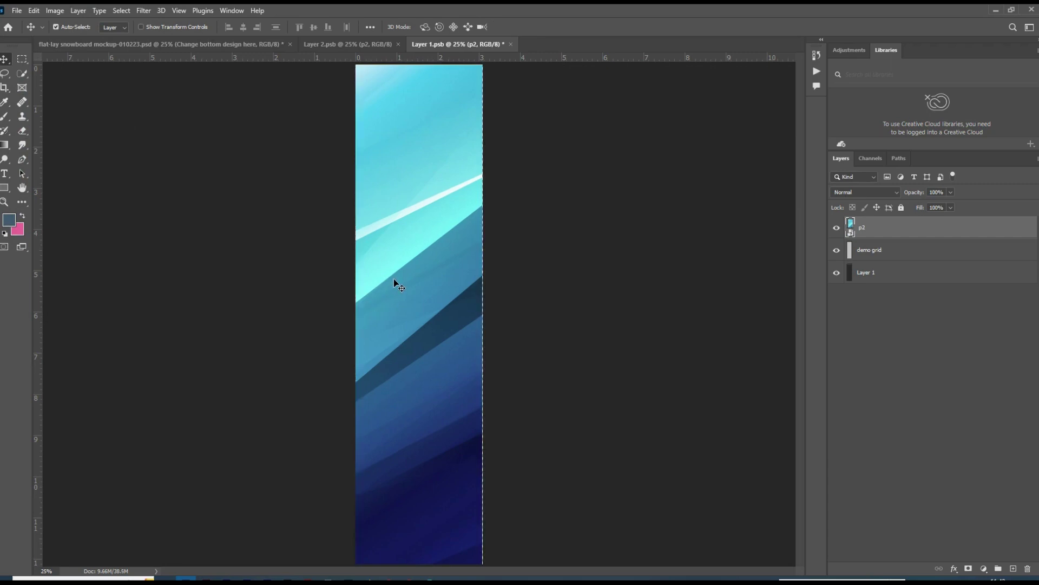
Scale the placed p2 image proportionally to about 24.83% so that it slightly overlaps the canvas edges
key("ctrl+t")
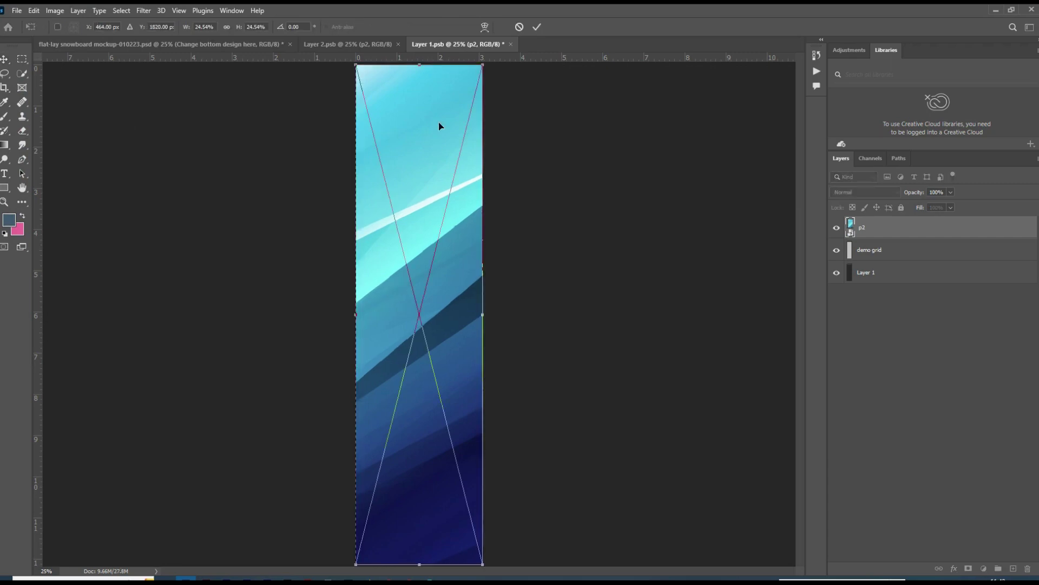
left_click(481, 66)
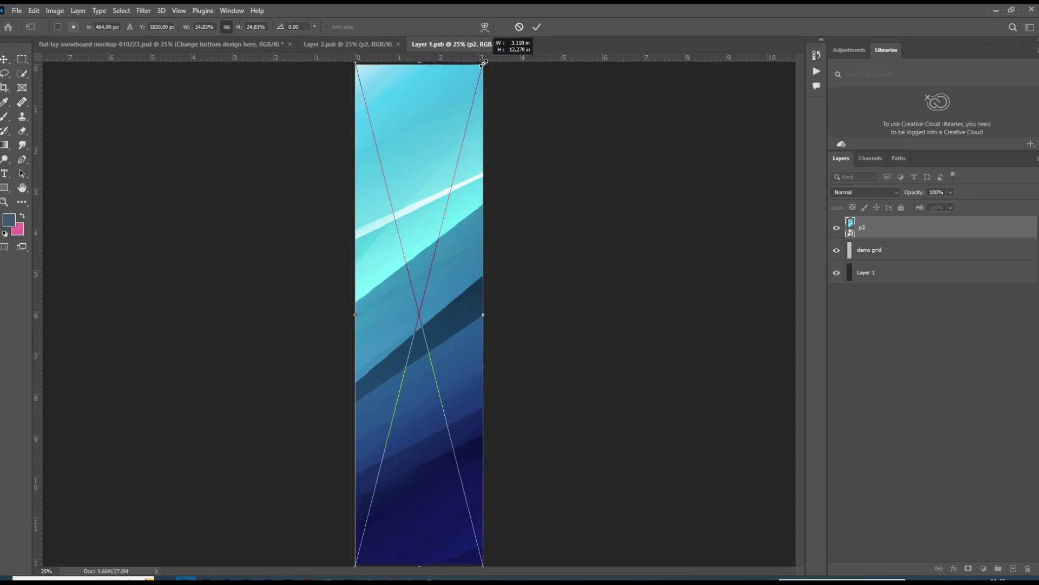
key("Return")
Rasterize the p2 layer and save the bottom design smart object, returning to the snowboard mockup document
right_click(886, 234)
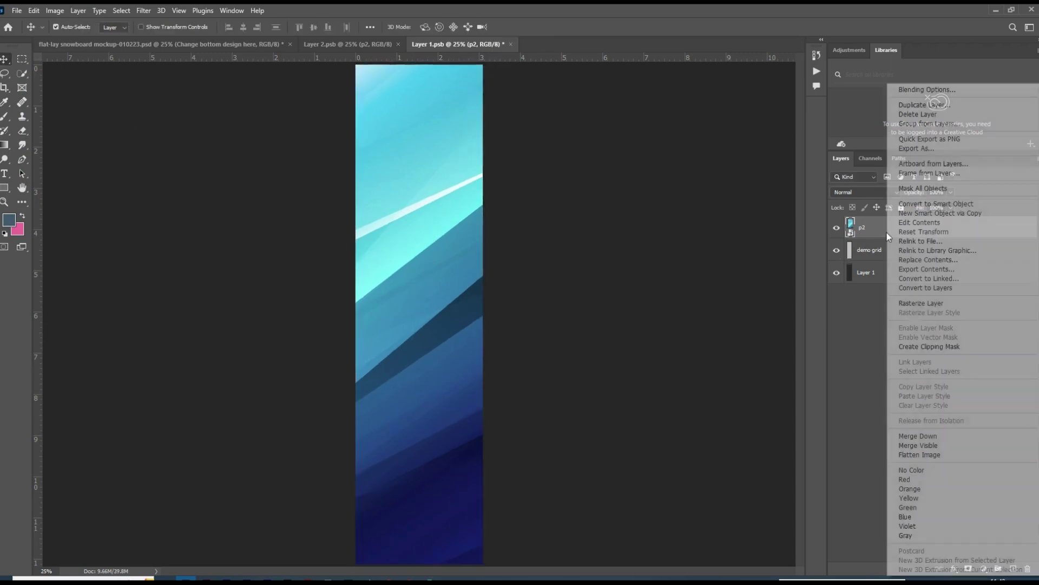
left_click(919, 300)
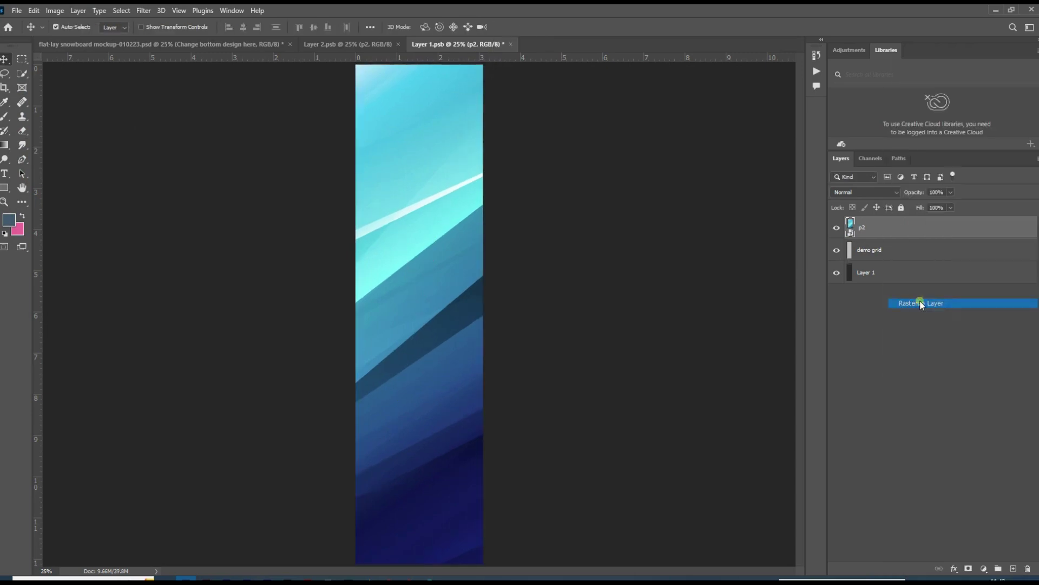
left_click(17, 10)
left_click(38, 136)
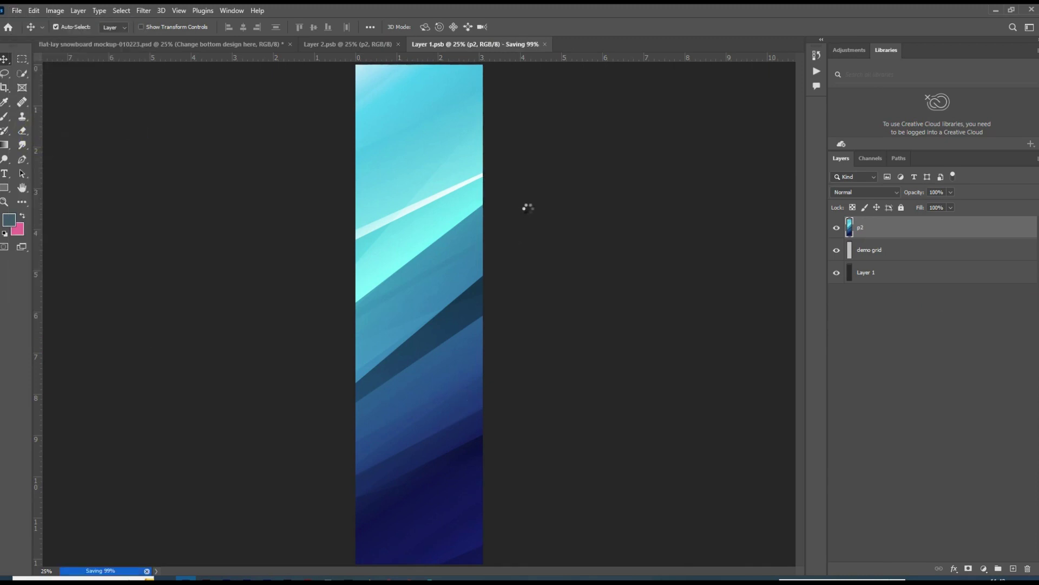
left_click(203, 44)
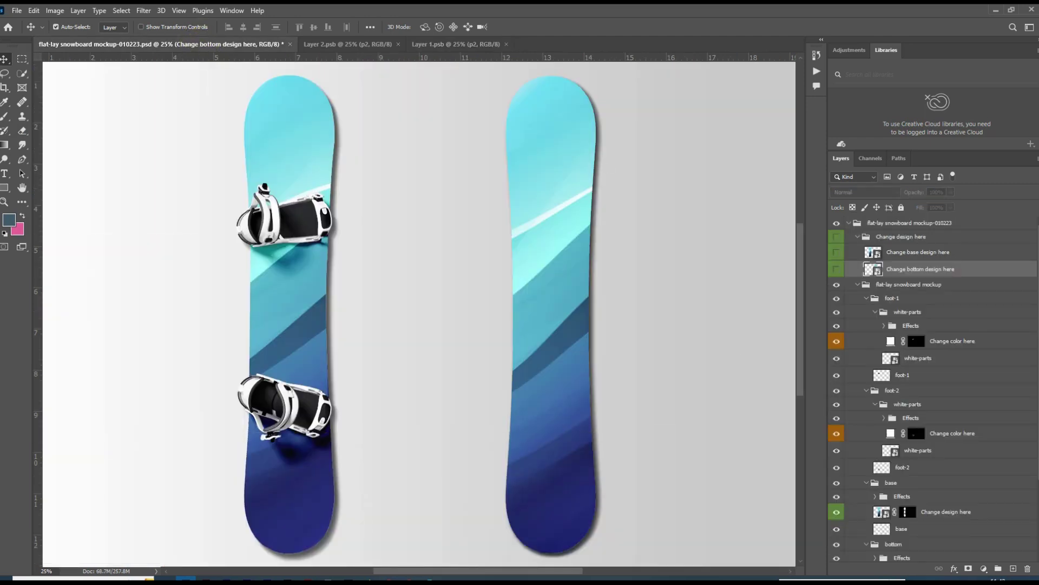
Set the foreground colour to the dark navy sampled from the base design artwork and return to the mockup document
left_click(347, 43)
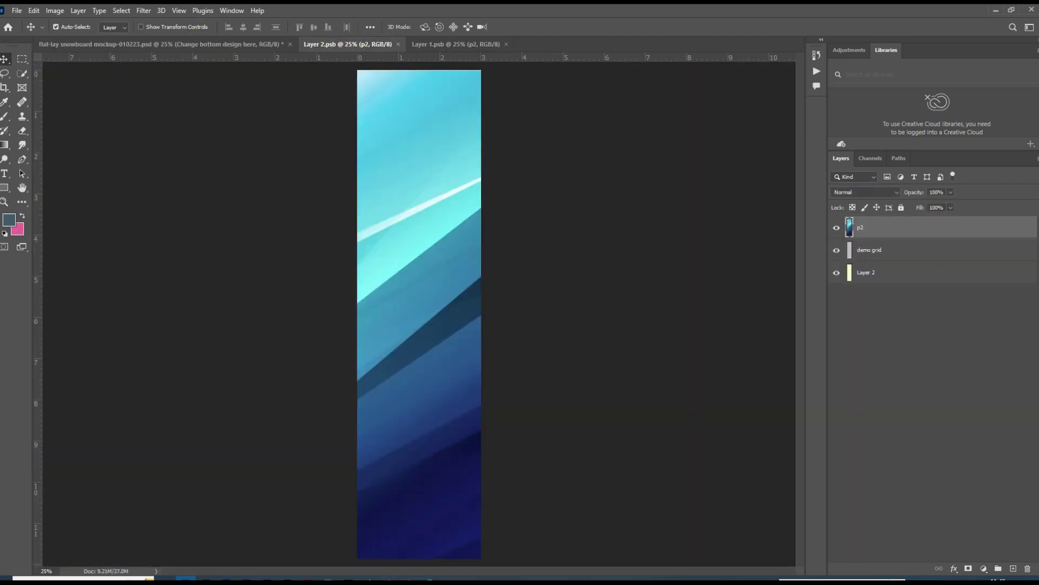
left_click(15, 222)
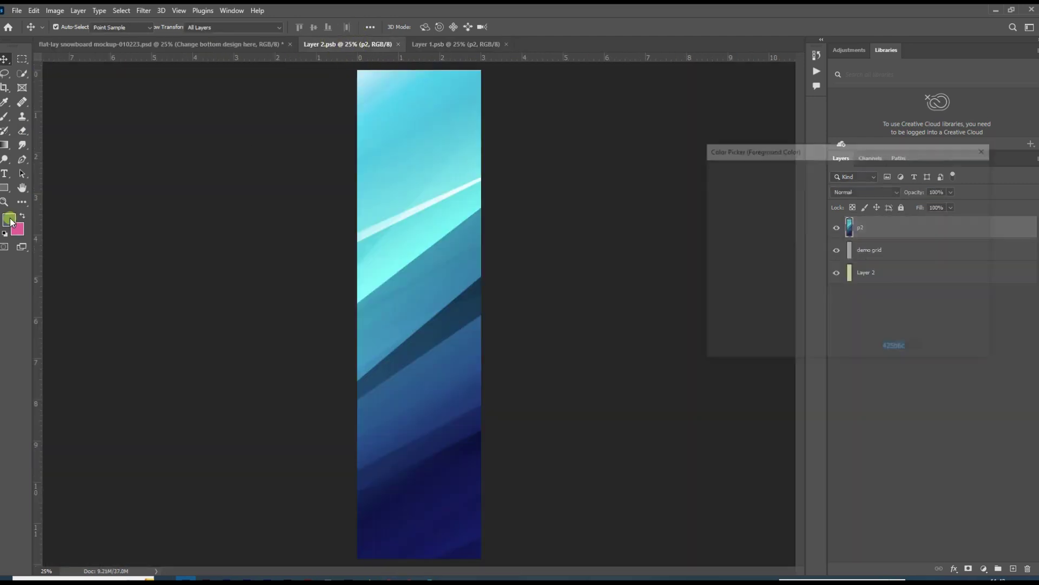
left_click(425, 463)
left_click(957, 170)
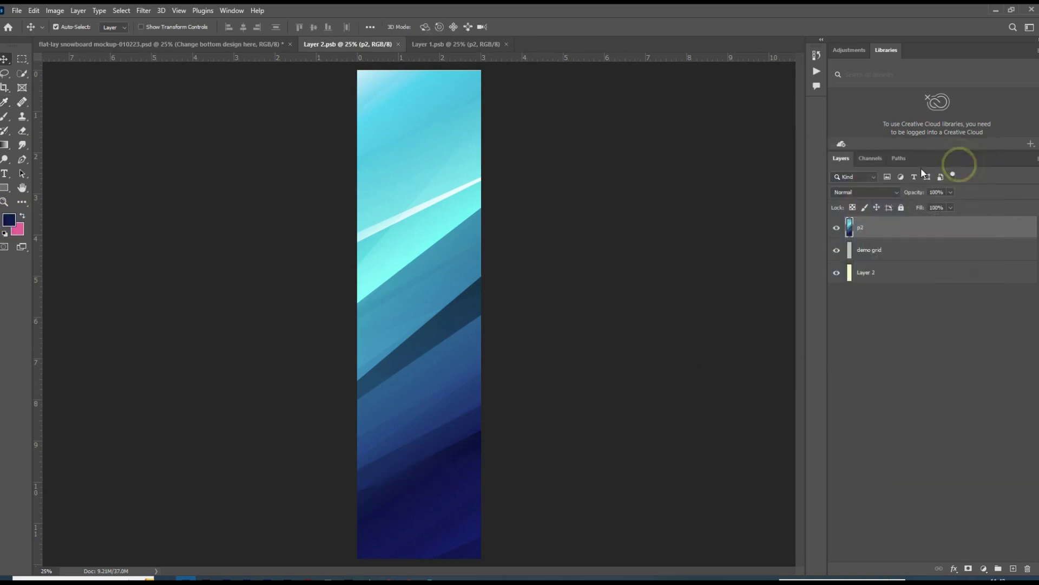
left_click(217, 44)
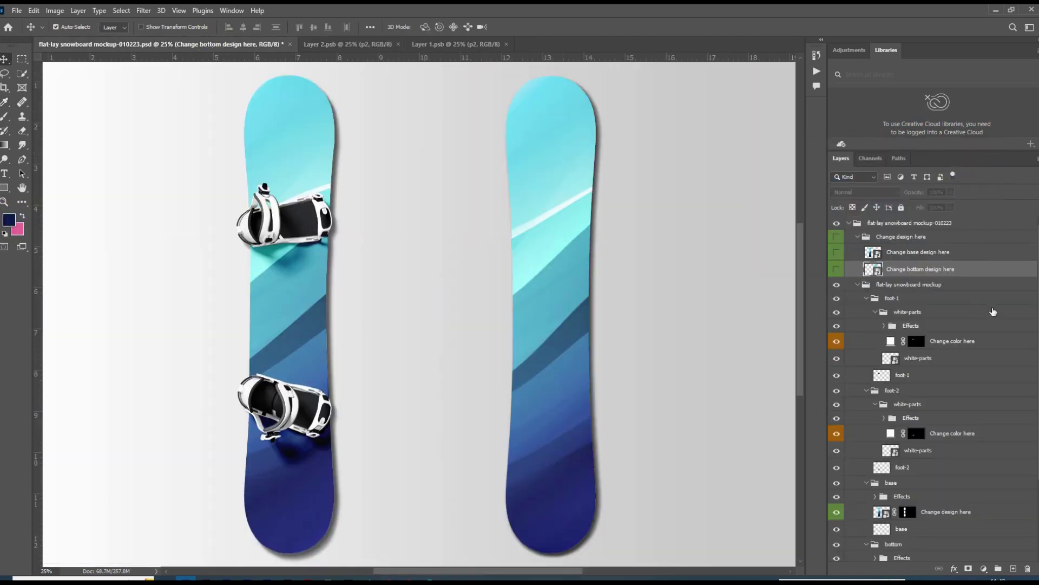
Recolour the foot-1 white parts by setting their Change color here fill to the pink background colour, ea699b
scroll(997, 310, "down", 2)
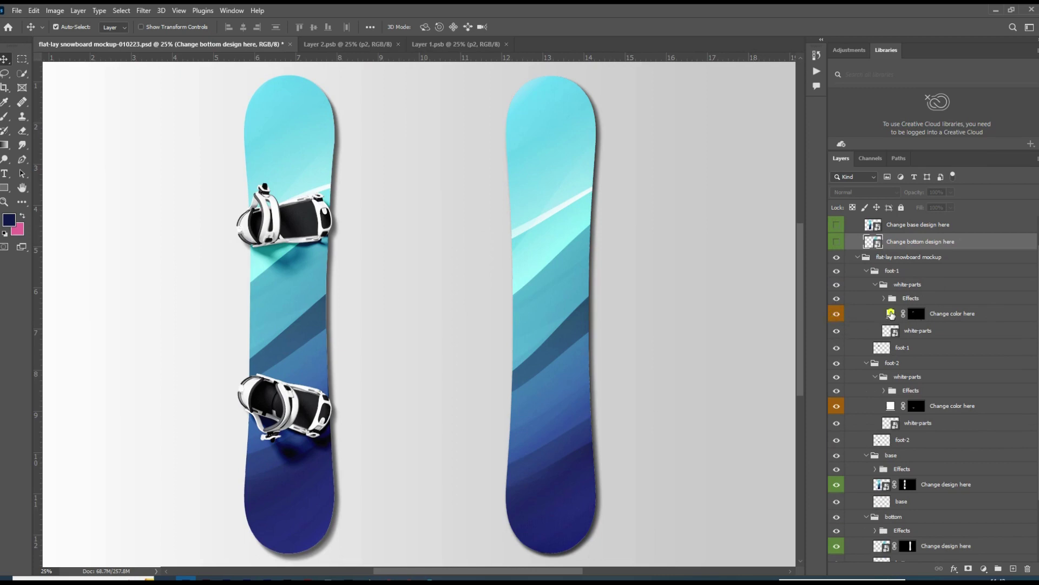
double_click(891, 314)
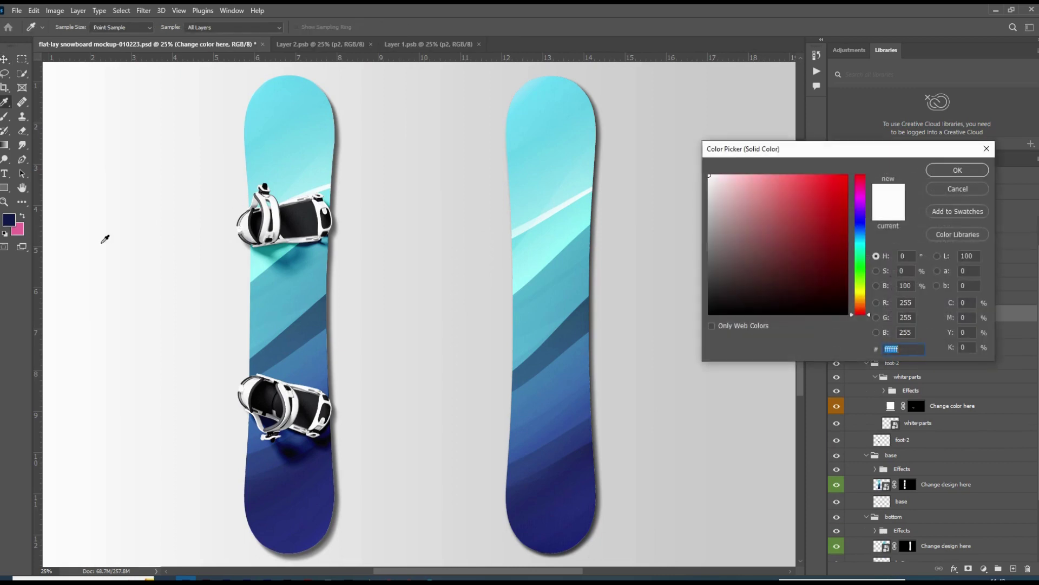
left_click(11, 220)
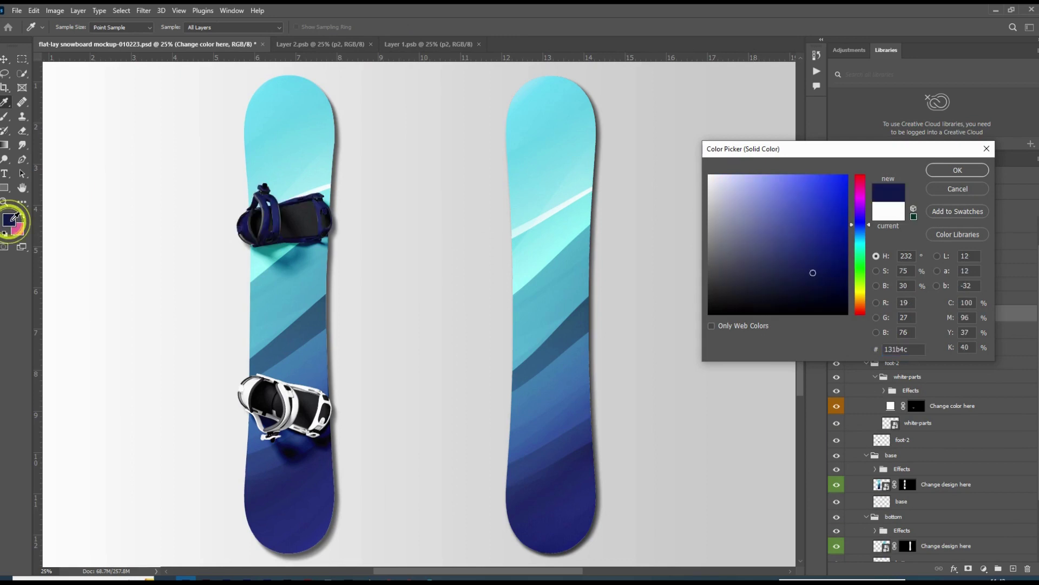
left_click(17, 228)
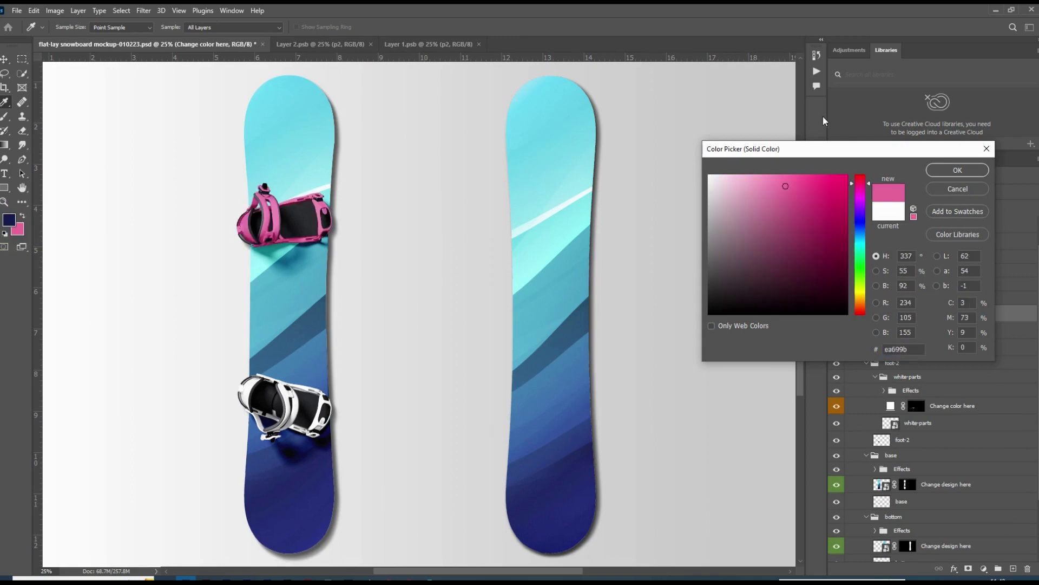
left_click(957, 170)
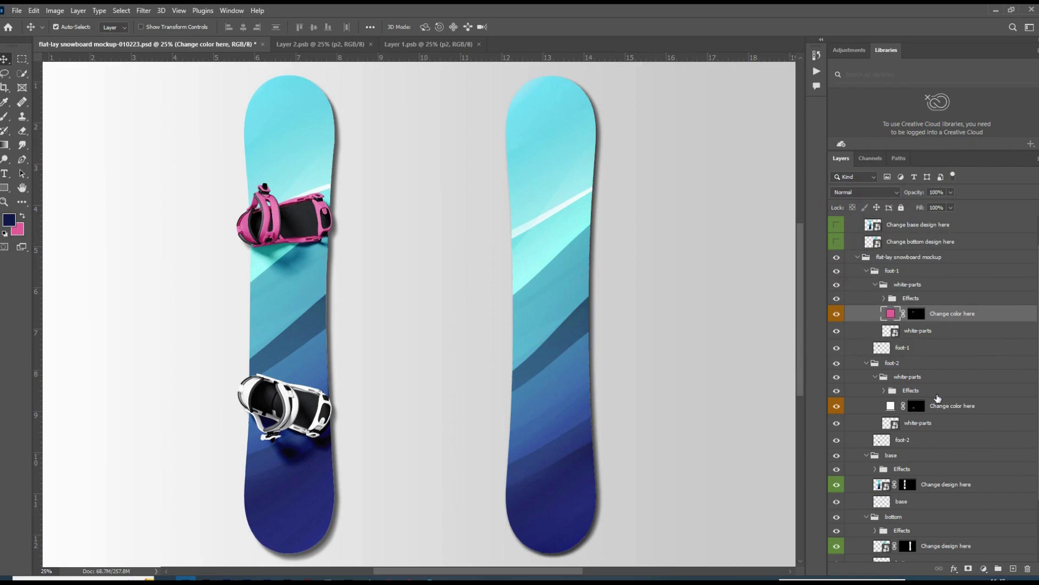
Set the Change color here fill of the foot-2 white parts to the same pink, ea699b
scroll(938, 397, "down", 1)
left_click(891, 379)
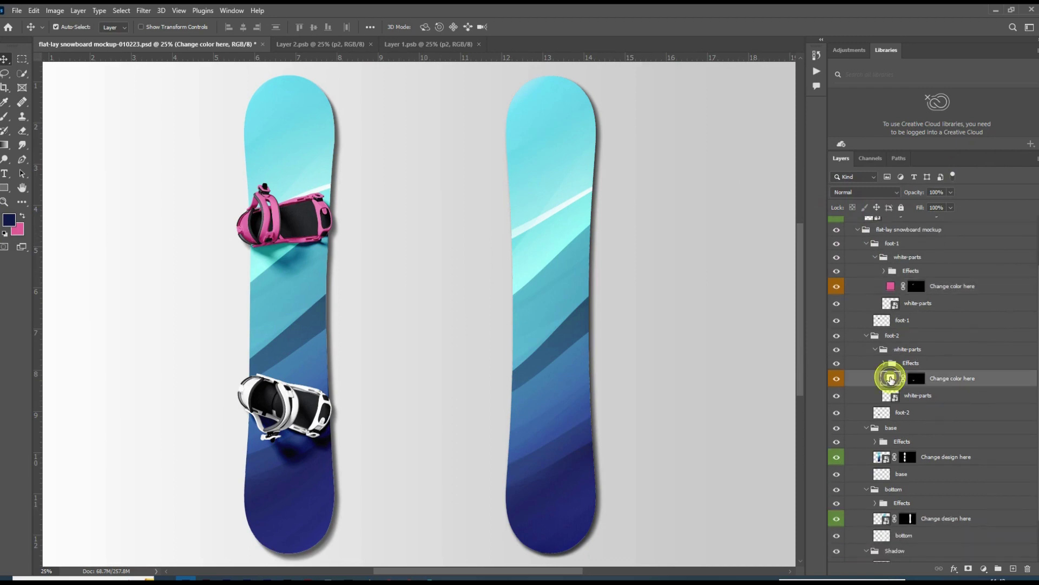
double_click(890, 378)
left_click(18, 230)
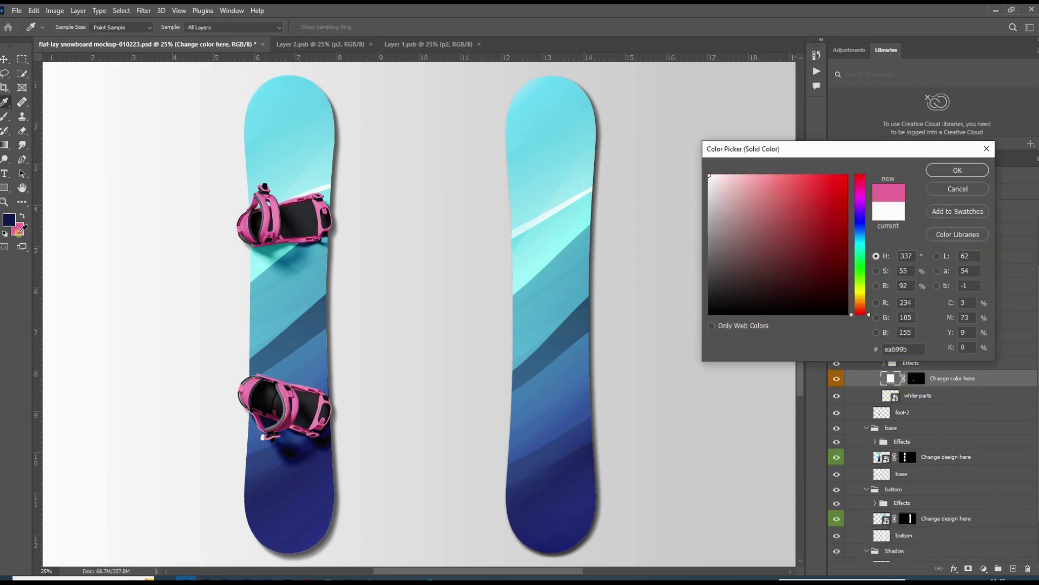
left_click(955, 171)
scroll(954, 444, "down", 2)
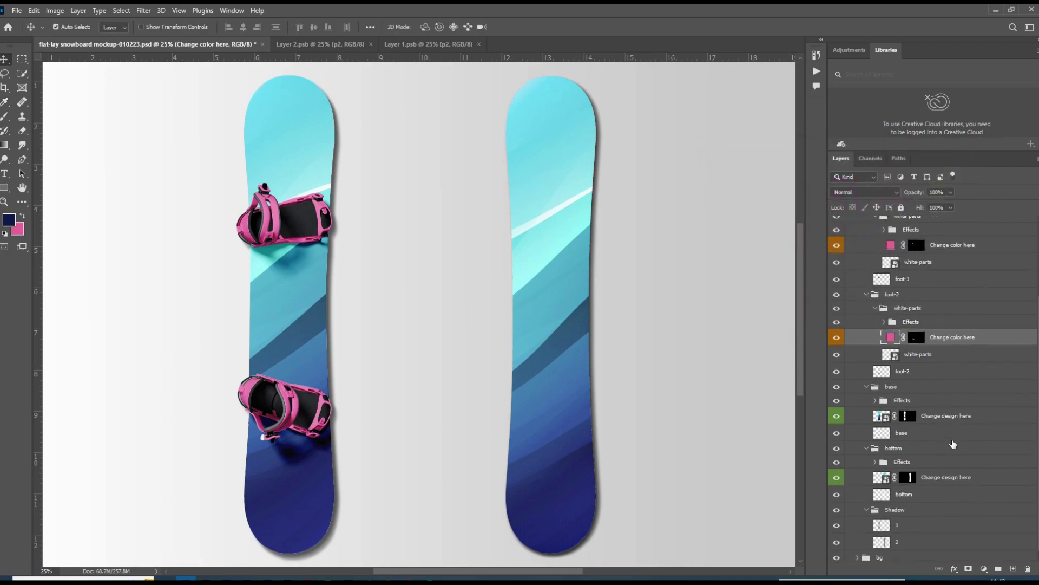
scroll(953, 444, "up", 4)
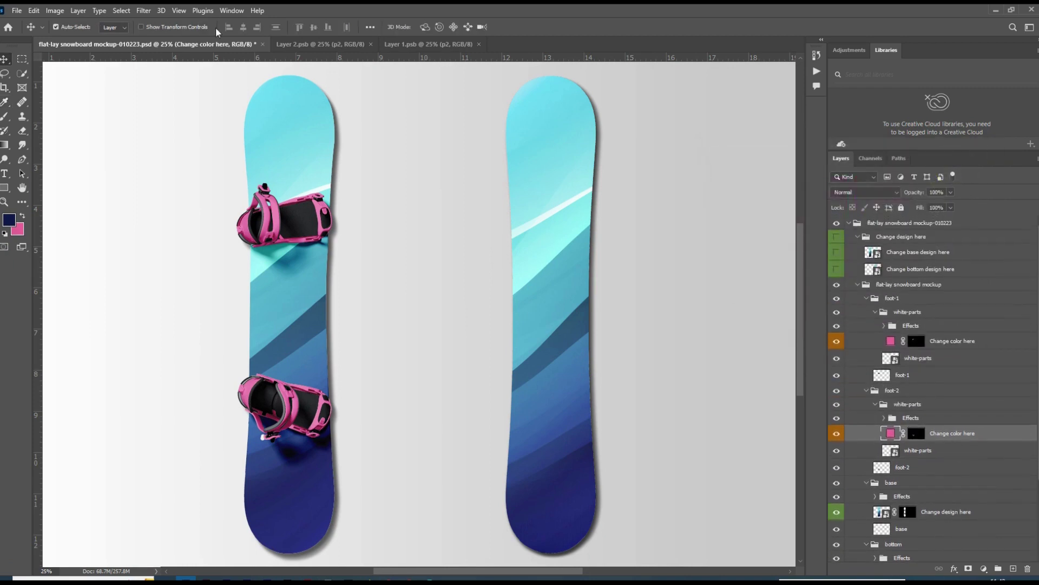
left_click(17, 10)
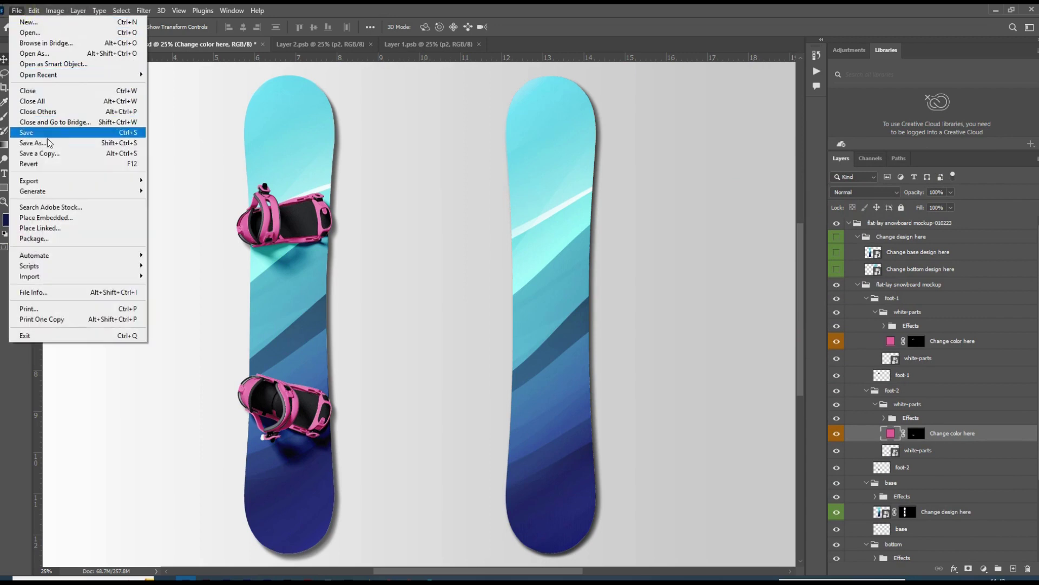
left_click(63, 180)
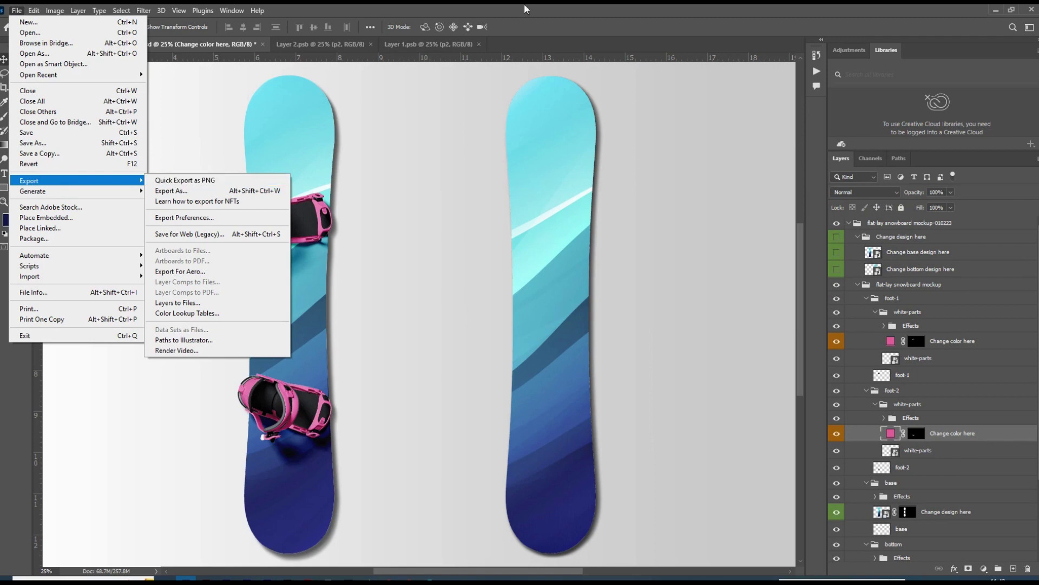
left_click(617, 9)
Preview a transparent PNG export of the mockup in Export As with the bg group temporarily hidden
scroll(1038, 439, "down", 1)
scroll(1034, 440, "down", 2)
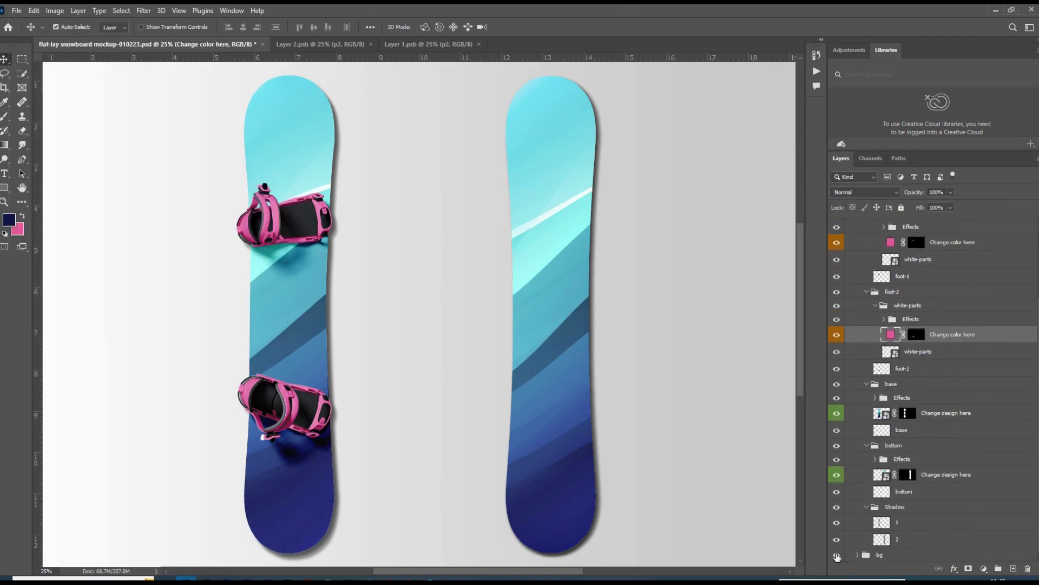
left_click(837, 556)
left_click(16, 10)
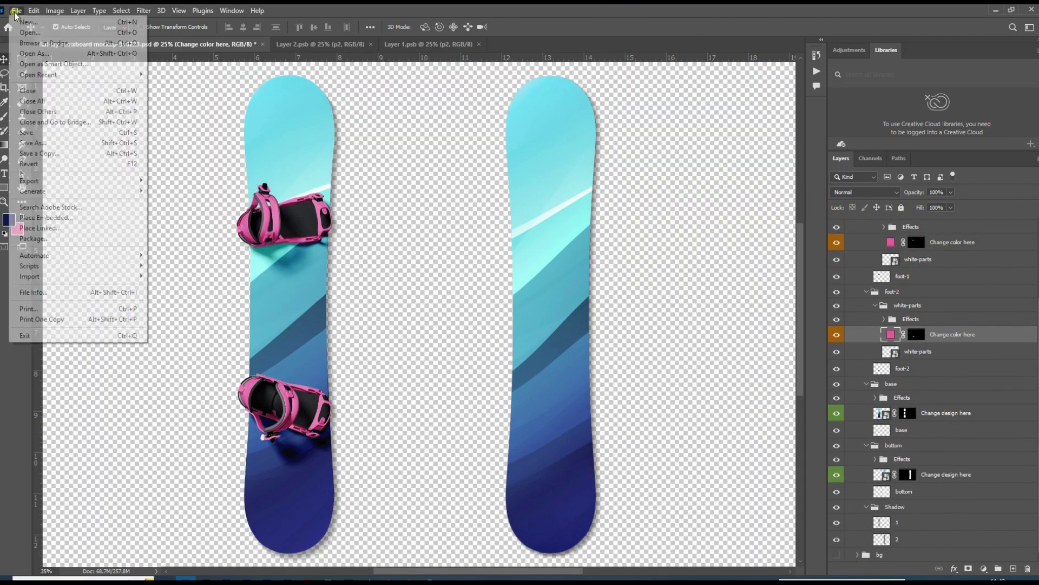
left_click(80, 182)
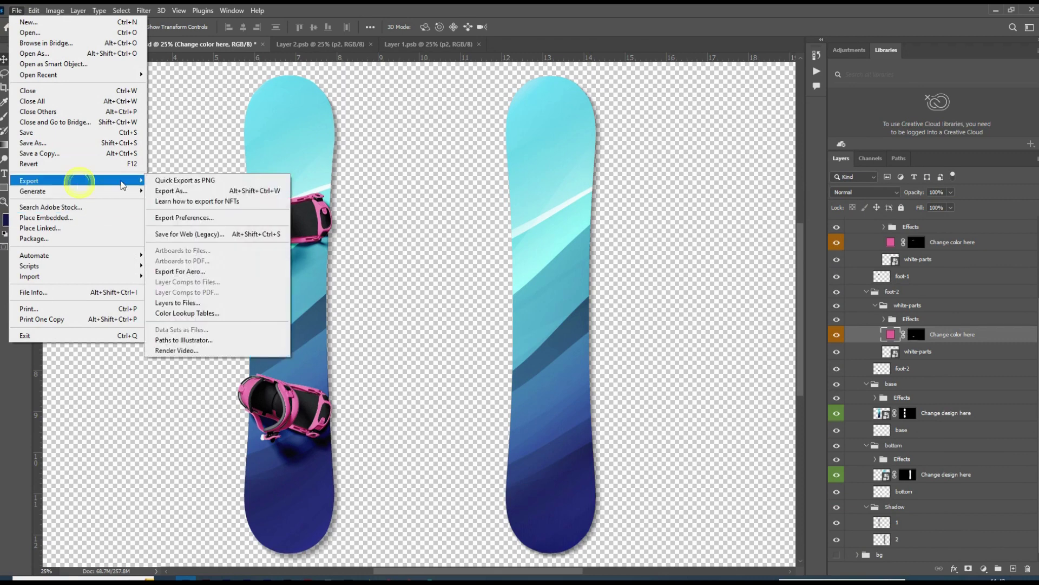
left_click(198, 191)
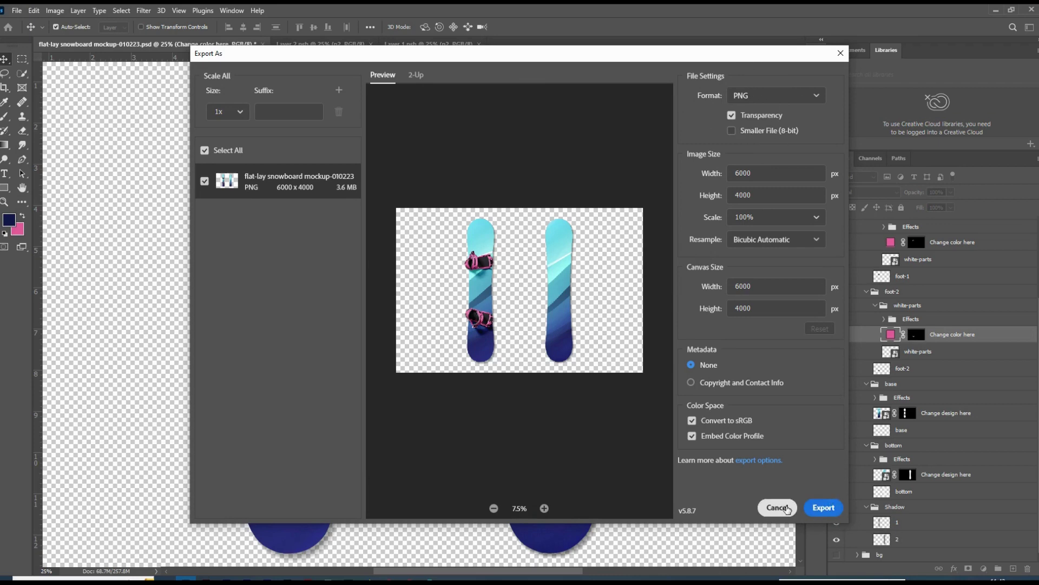
left_click(778, 507)
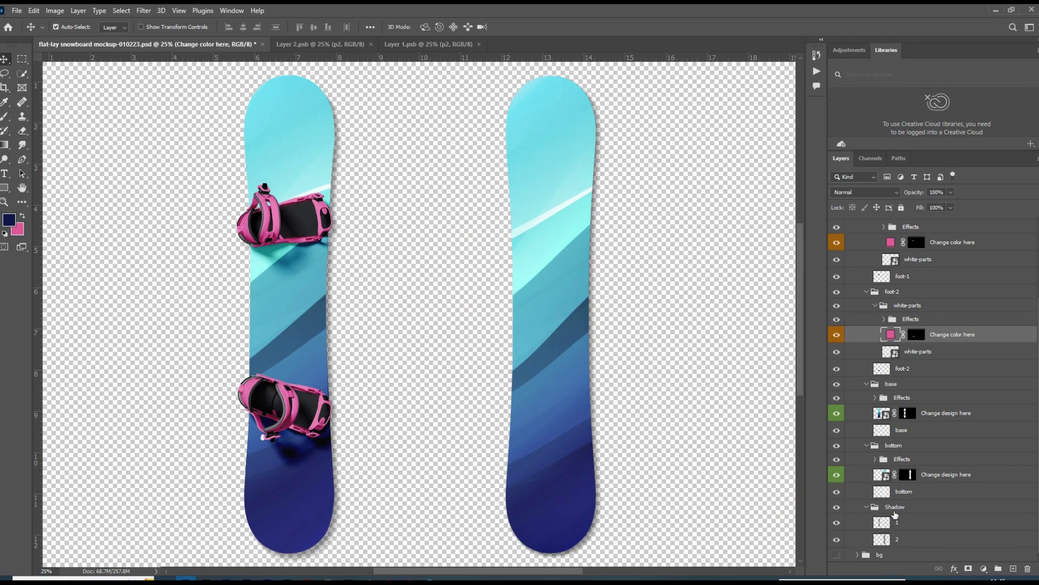
left_click(836, 554)
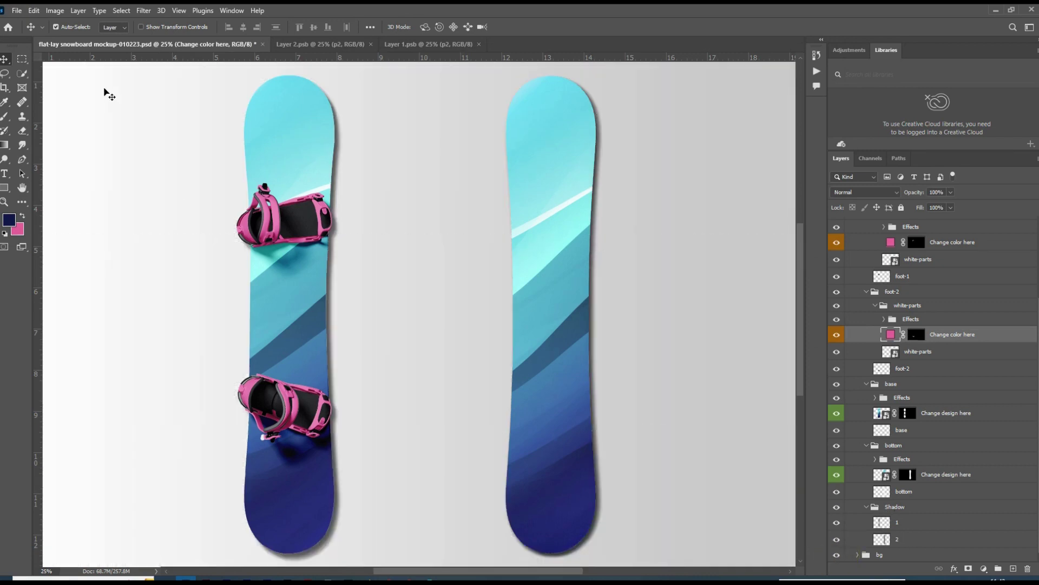
Check the available file formats in Export As for the mockup with its bg group visible, and leave without exporting
left_click(12, 12)
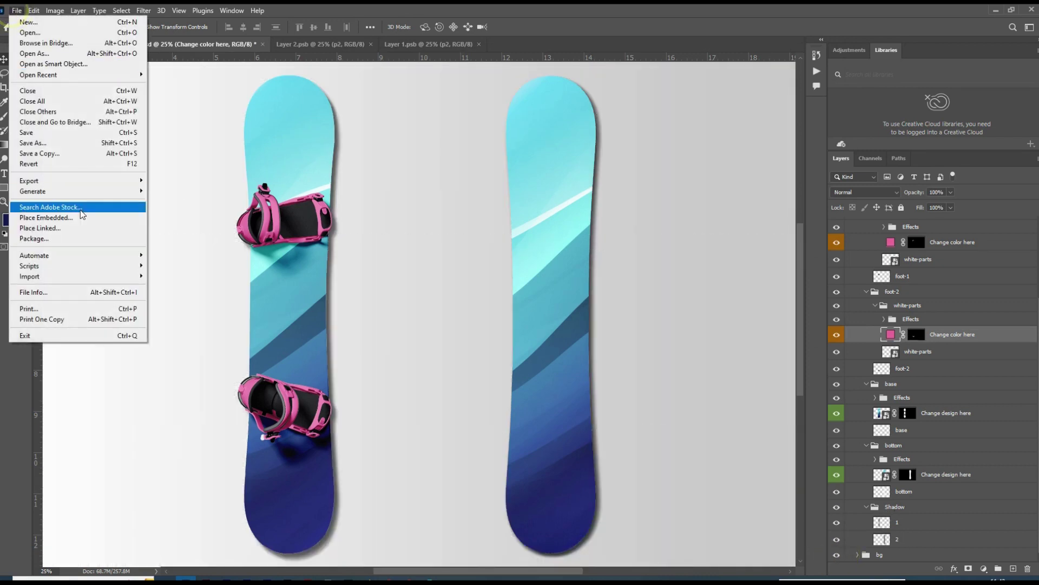
left_click(74, 180)
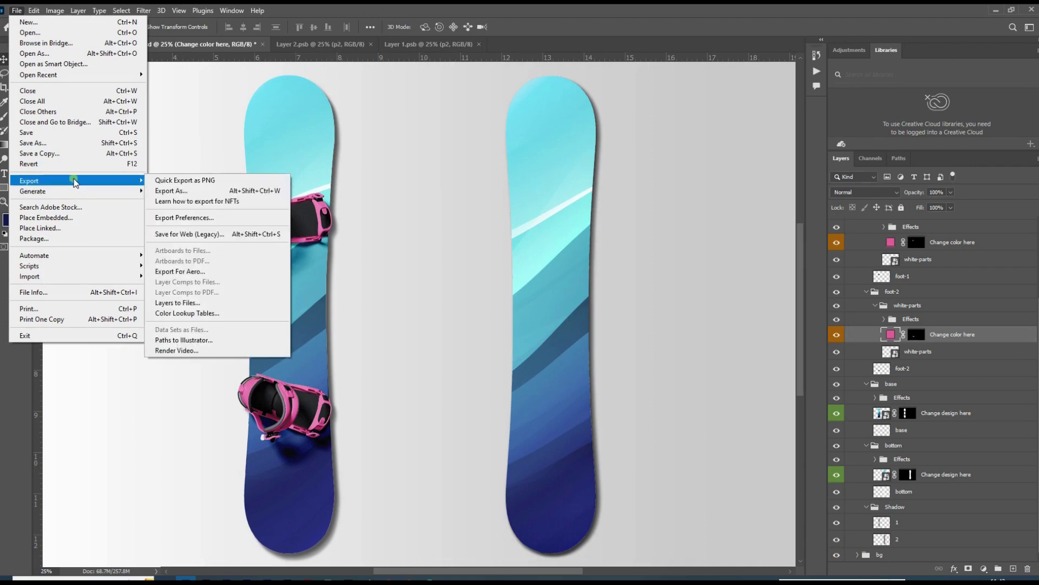
left_click(184, 191)
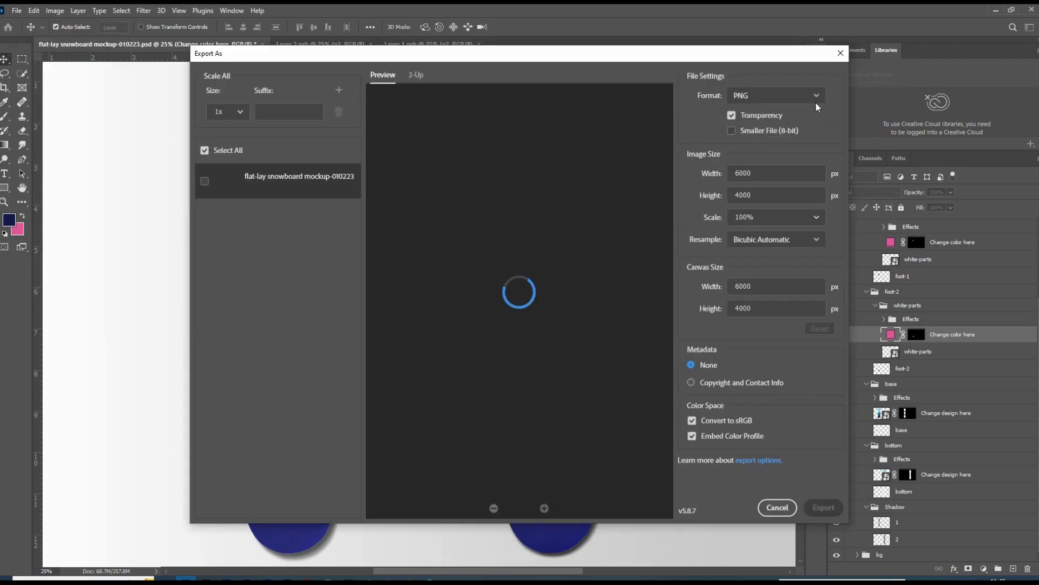
left_click(816, 97)
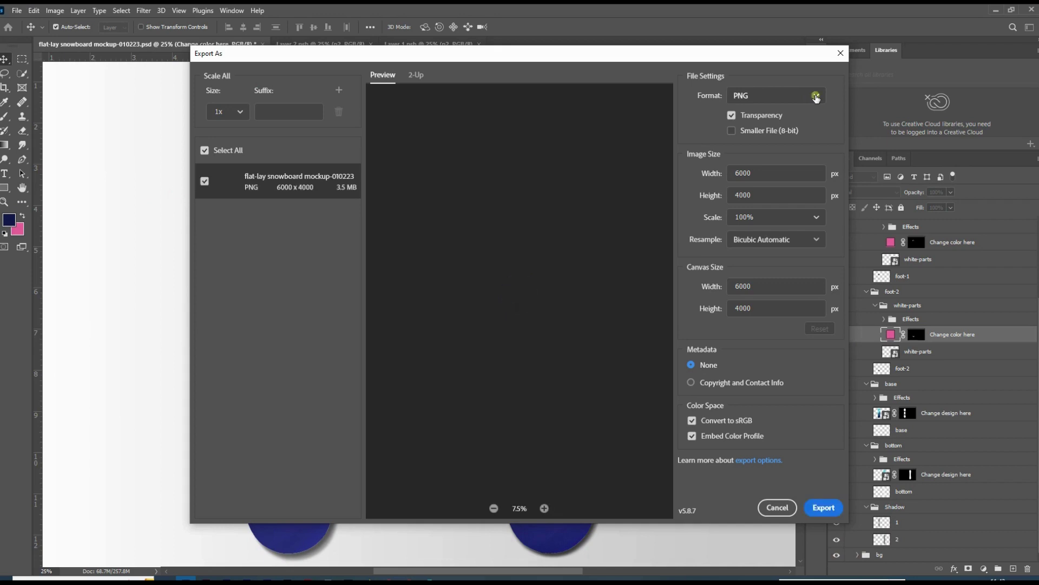
left_click(816, 97)
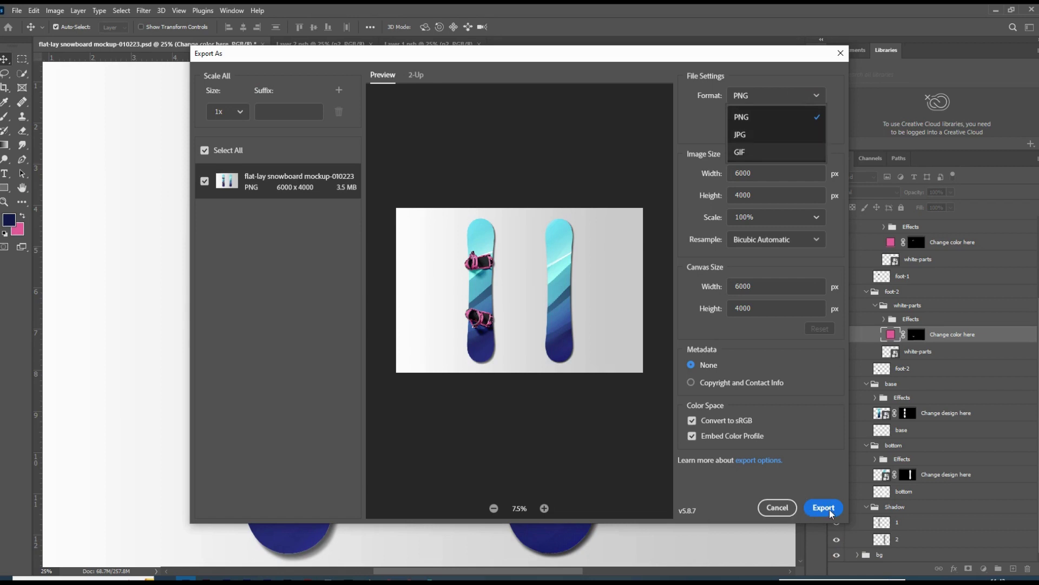
left_click(786, 509)
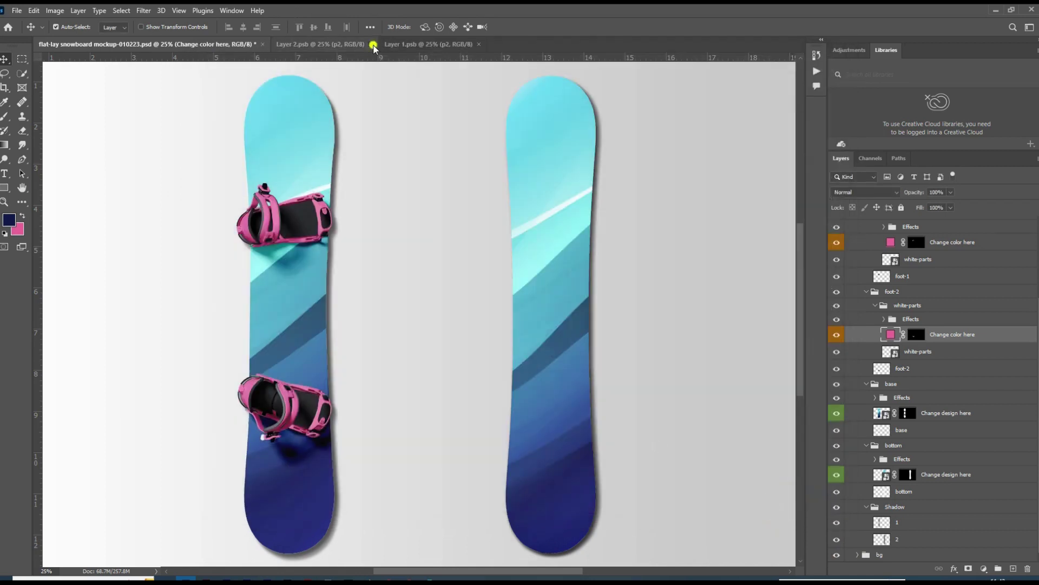
Close the Layer 2.psb and Layer 1.psb artwork documents and collapse the mockup's Change design here group
left_click(373, 44)
left_click(373, 45)
scroll(957, 261, "up", 3)
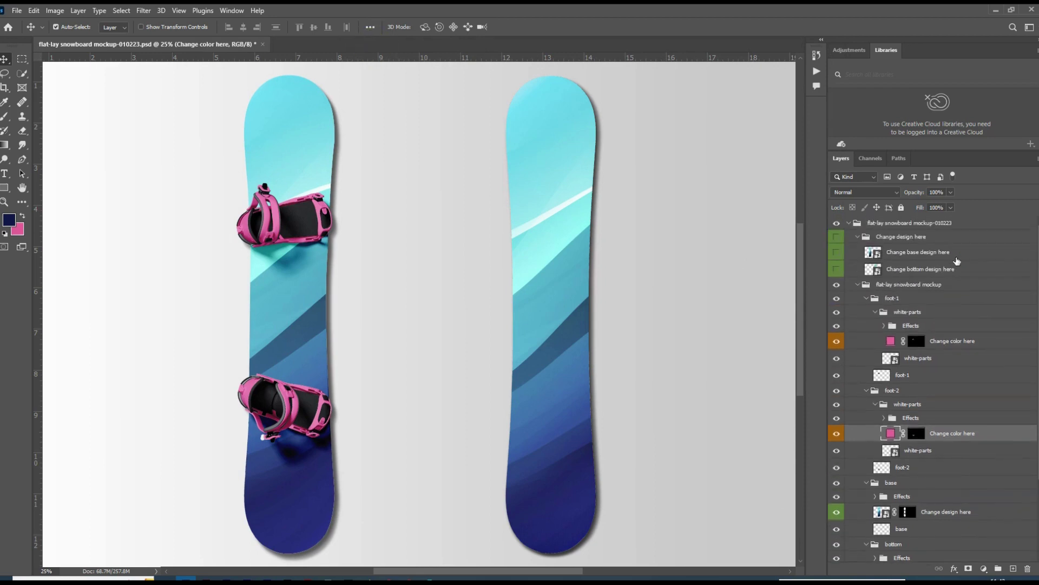
left_click(858, 238)
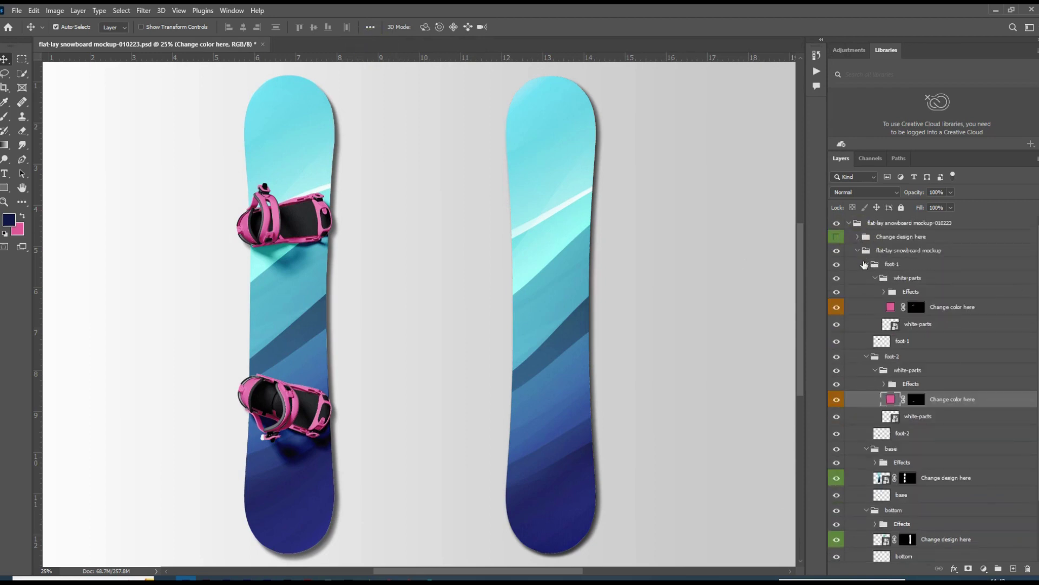
Collapse the foot-1, foot-2, base, bottom and Shadow layer groups, including the white-parts groups inside both foot groups
left_click(867, 265, "alt")
left_click(867, 264)
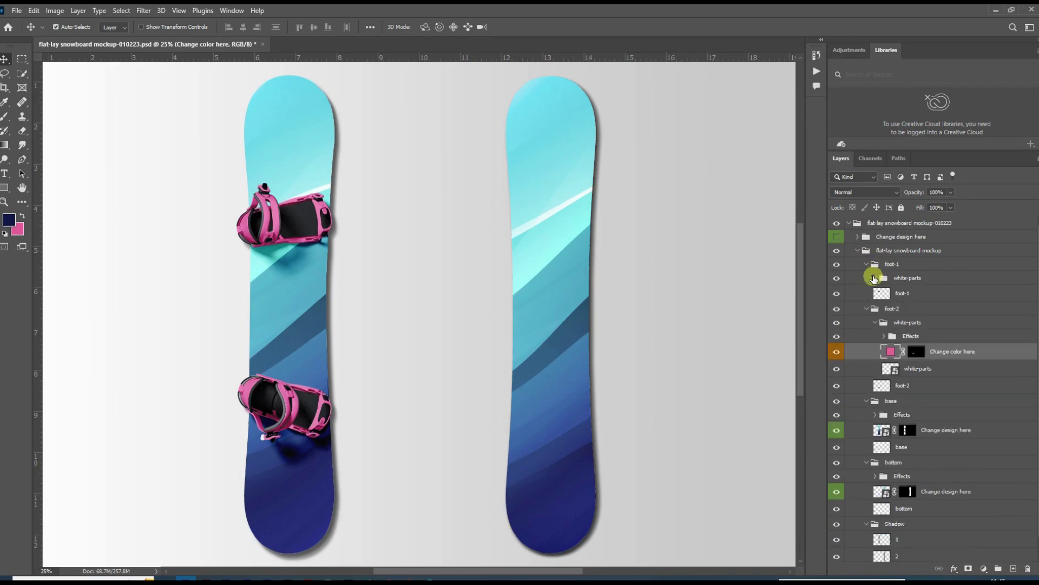
left_click(867, 264)
left_click(875, 291)
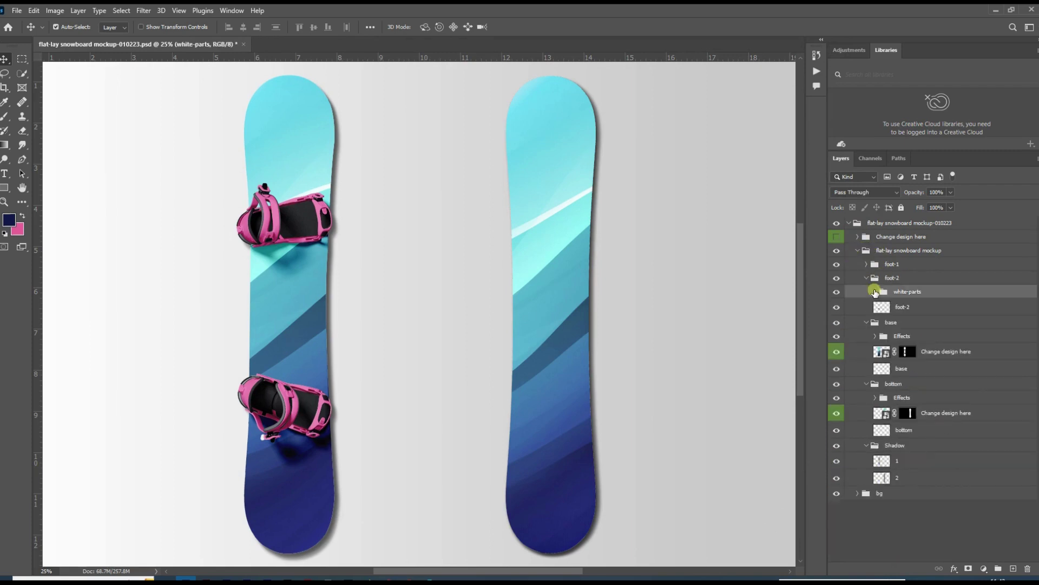
left_click(866, 278)
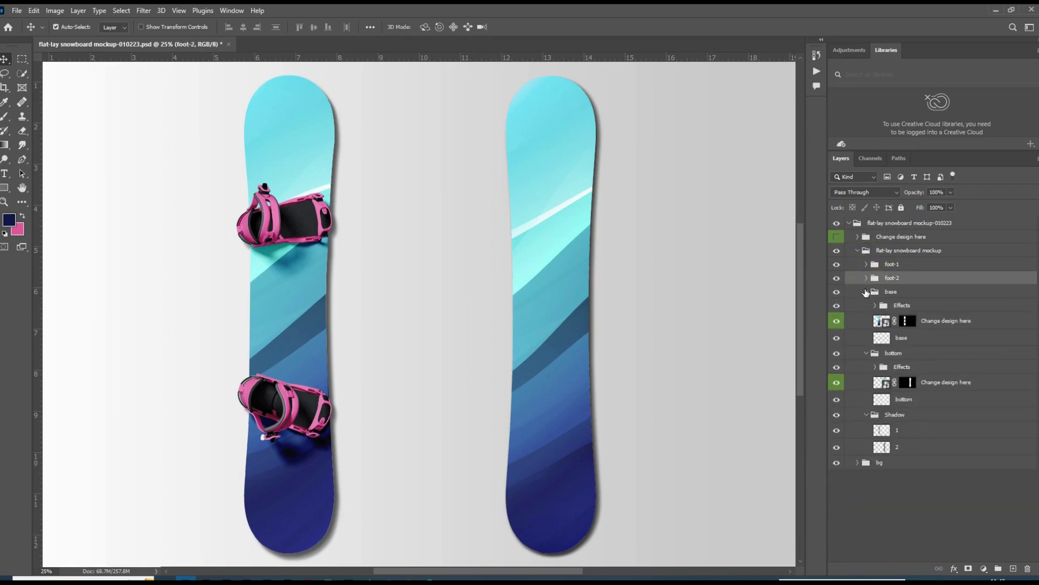
left_click(867, 292)
left_click(866, 305)
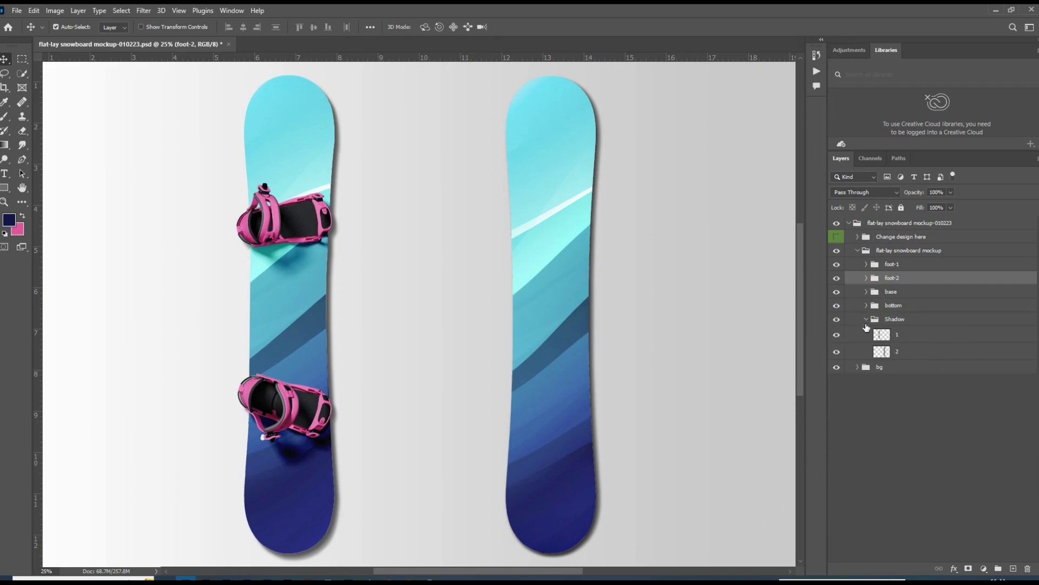
left_click(866, 319)
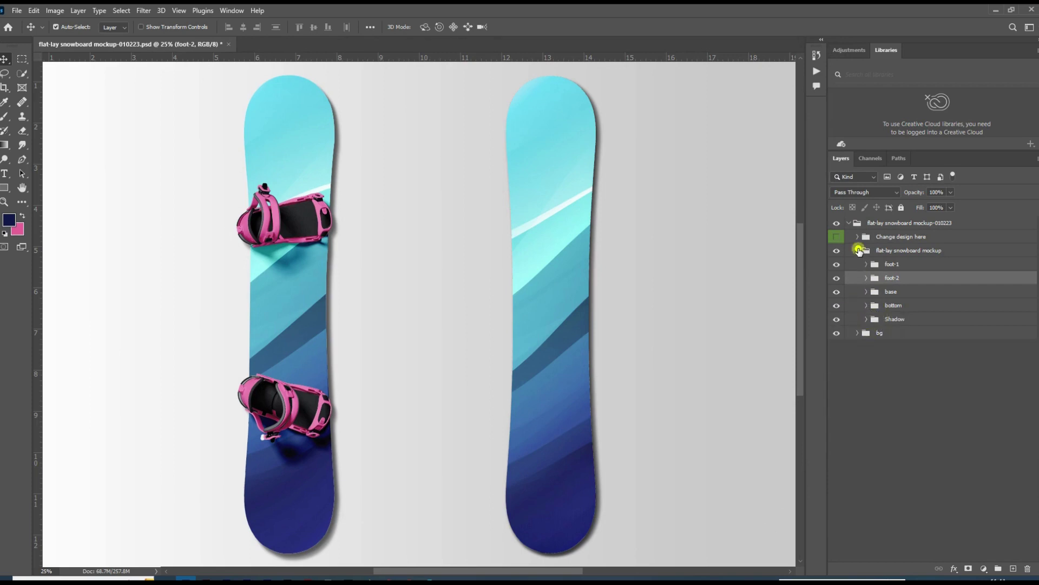
Collapse the flat-lay snowboard mockup group and its parent flat-lay snowboard mockup-010223 group, leaving no layer selected
left_click(859, 251)
left_click(849, 224)
left_click(877, 284)
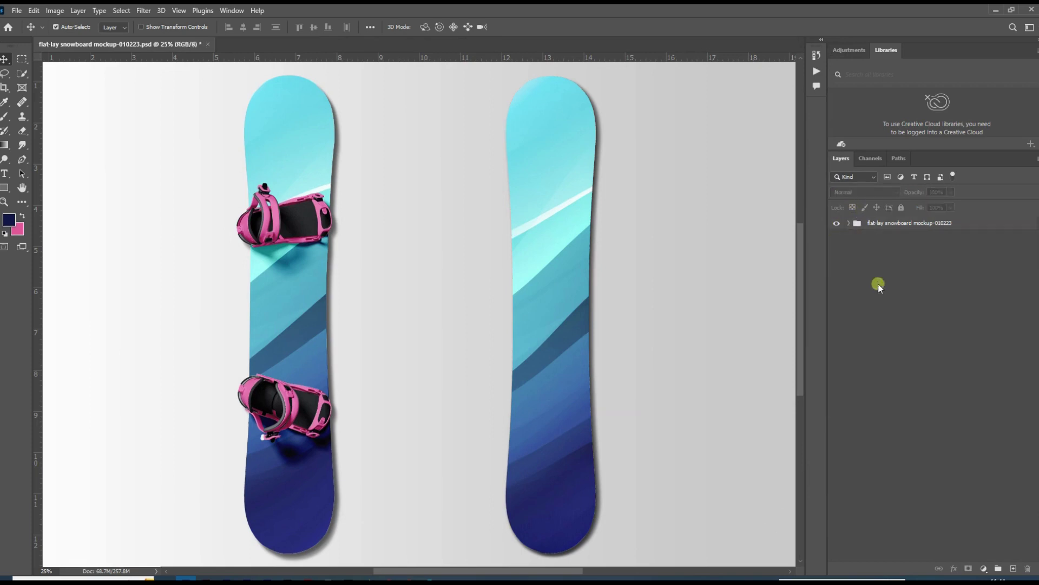
Save the customised mockup document under its existing name, flat-lay snowboard mockup-010223.psd
left_click(15, 10)
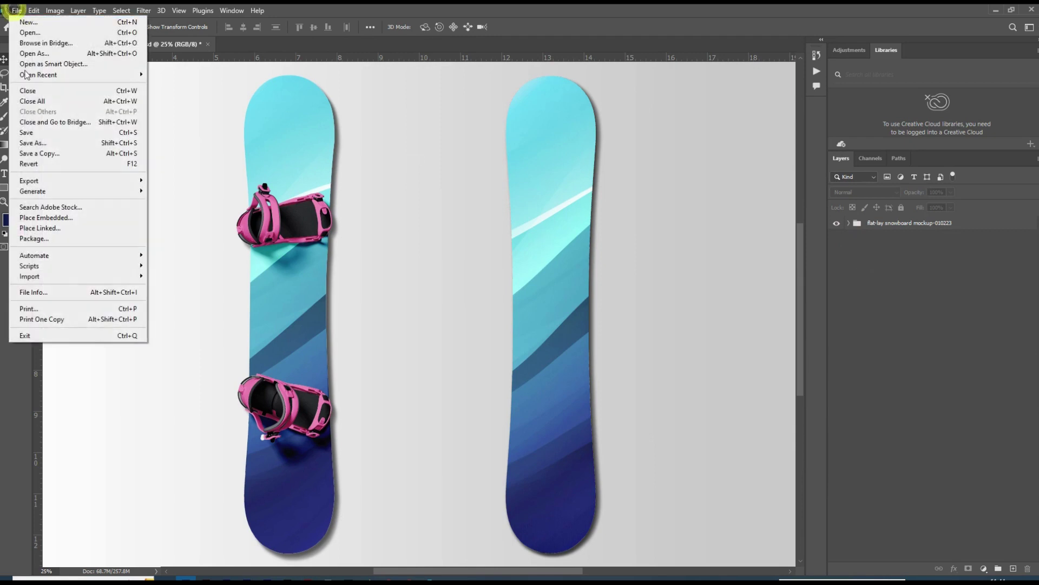
left_click(29, 133)
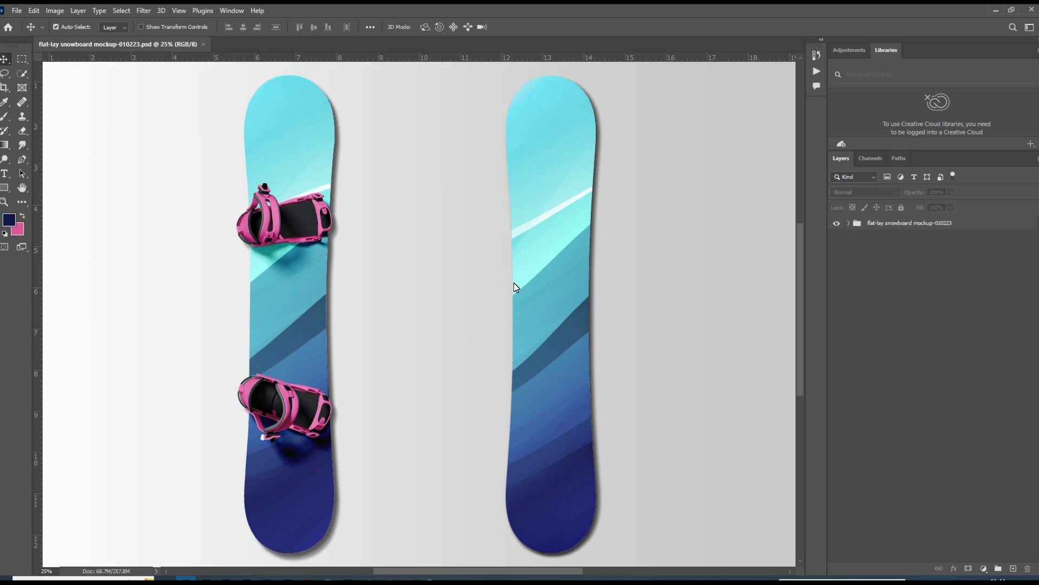
key("ctrl+minus")
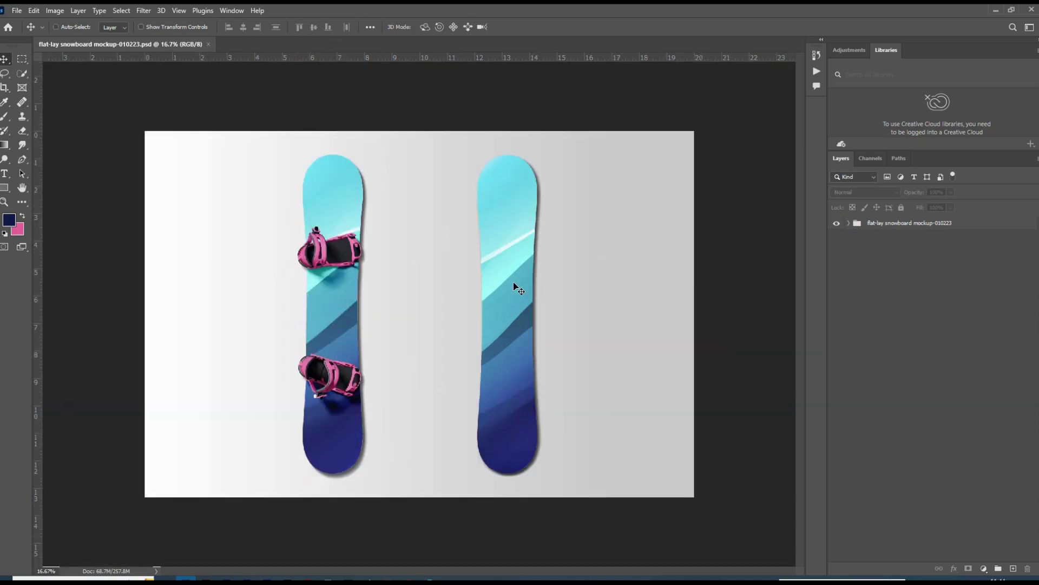